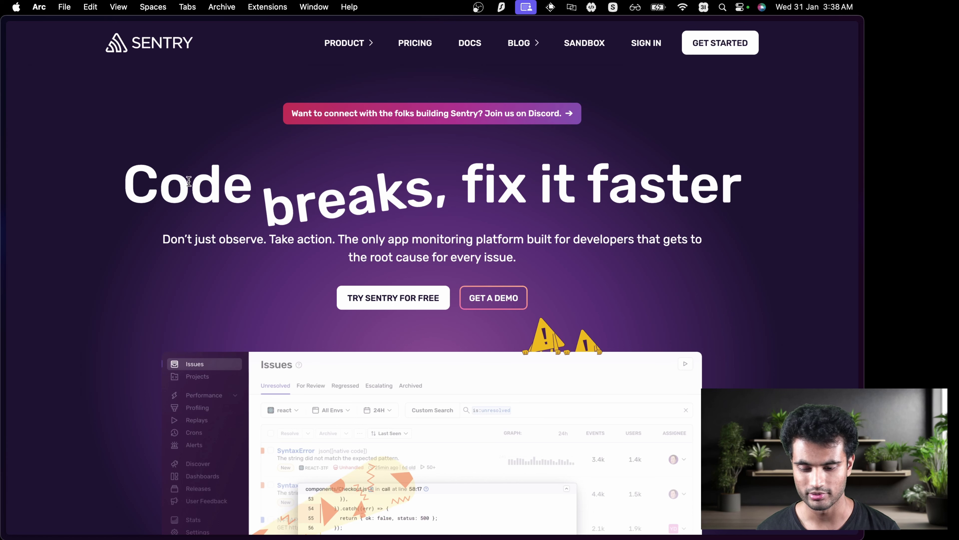
# - Highlight the Sentry homepage headline and platform claim, then clear the highlight
pyautogui.moveTo(160, 185); pyautogui.dragTo(376, 195)
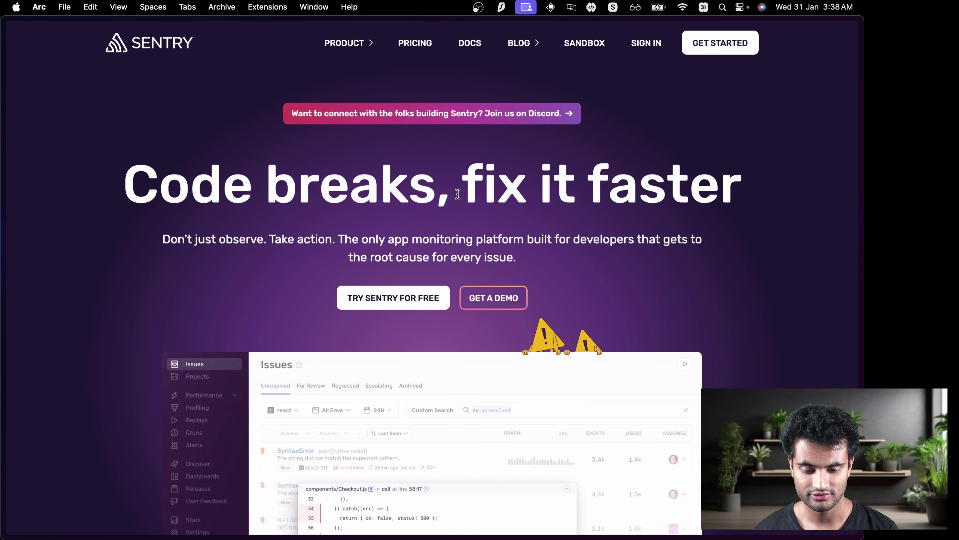
pyautogui.moveTo(462, 189); pyautogui.dragTo(669, 193)
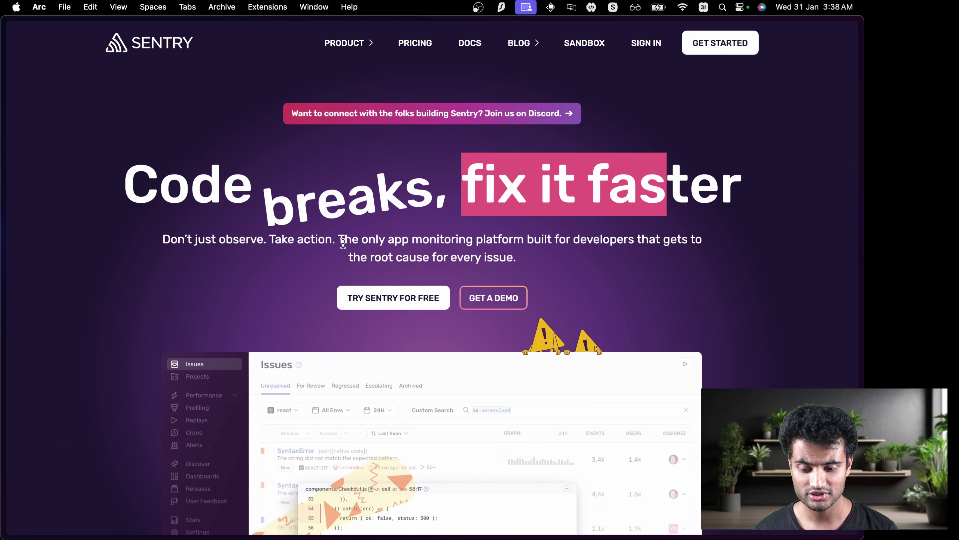
pyautogui.moveTo(344, 241); pyautogui.dragTo(545, 236)
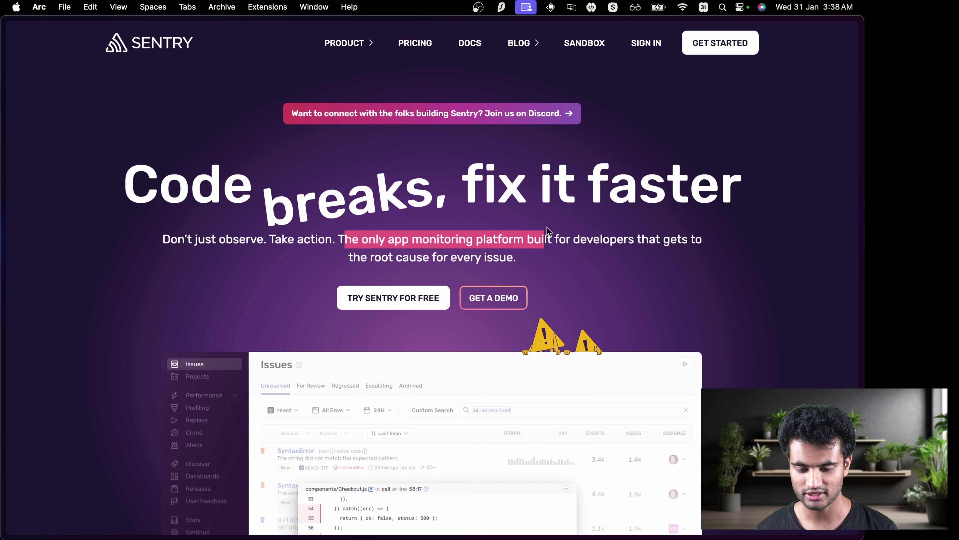
pyautogui.click(541, 233)
# - Scroll through the homepage feature sections and go to the Sign In page
pyautogui.scroll(-5, 540, 233)
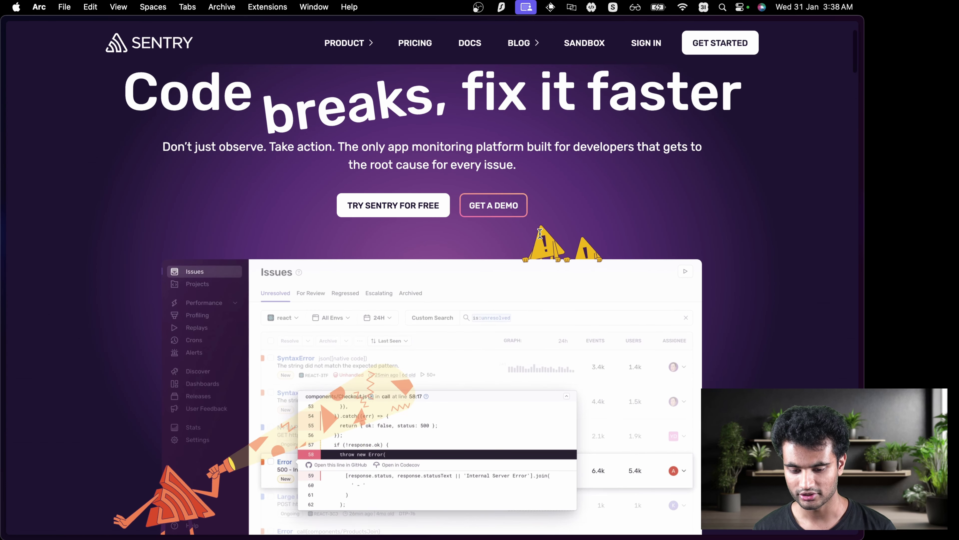
pyautogui.scroll(-5, 540, 234)
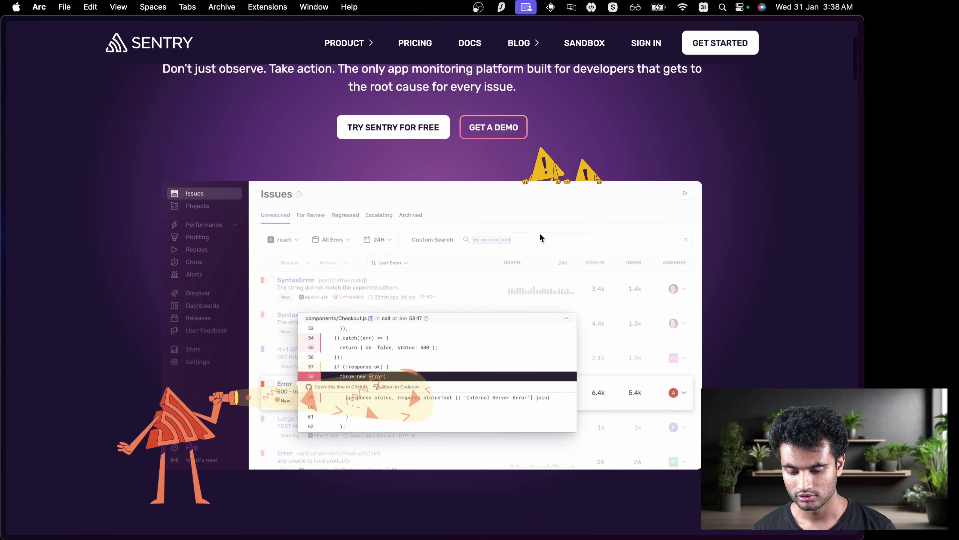
pyautogui.scroll(-12, 505, 261)
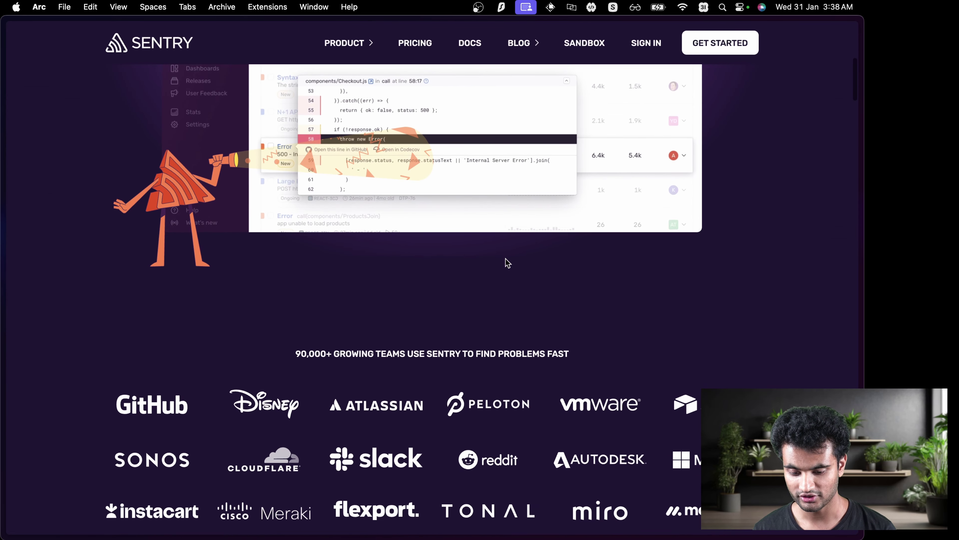
pyautogui.scroll(4, 507, 263)
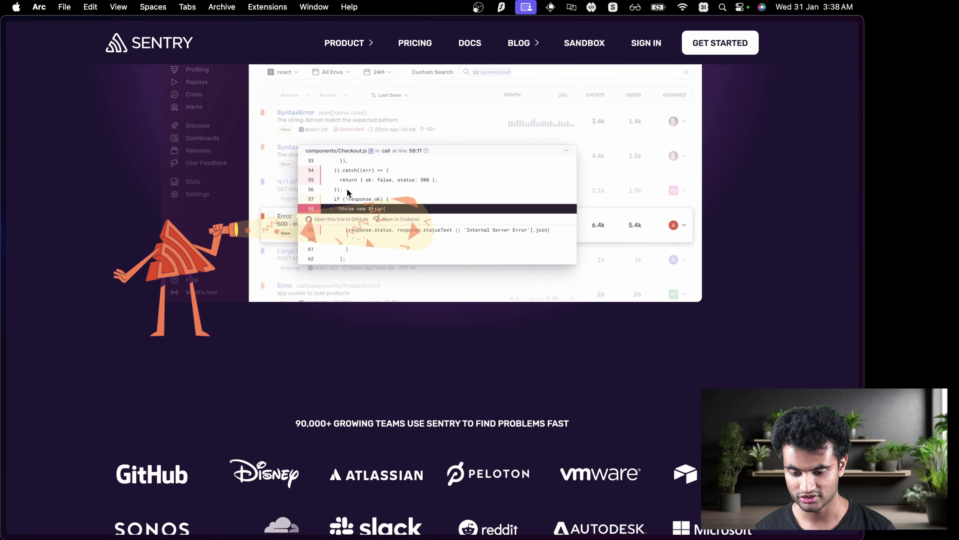
pyautogui.scroll(-3, 380, 210)
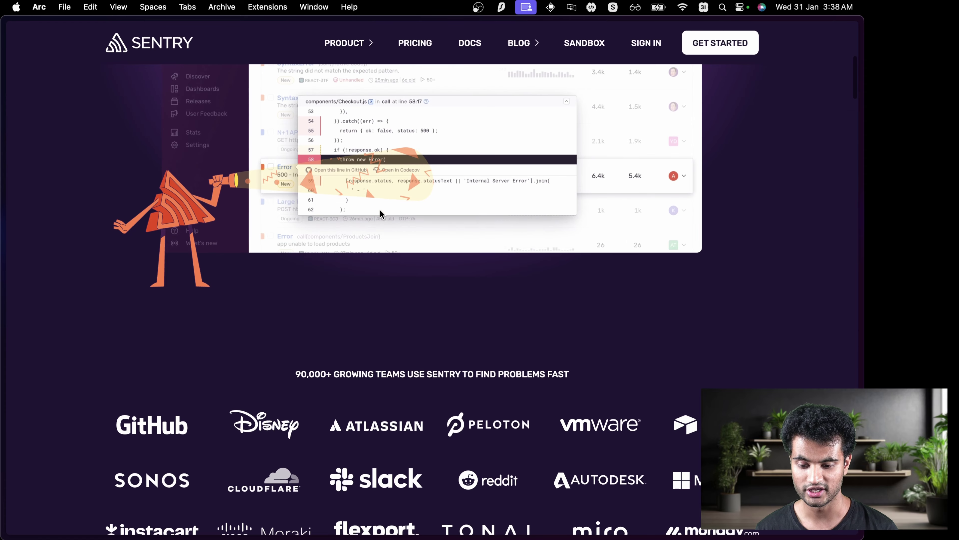
pyautogui.scroll(6, 380, 210)
pyautogui.scroll(-15, 380, 210)
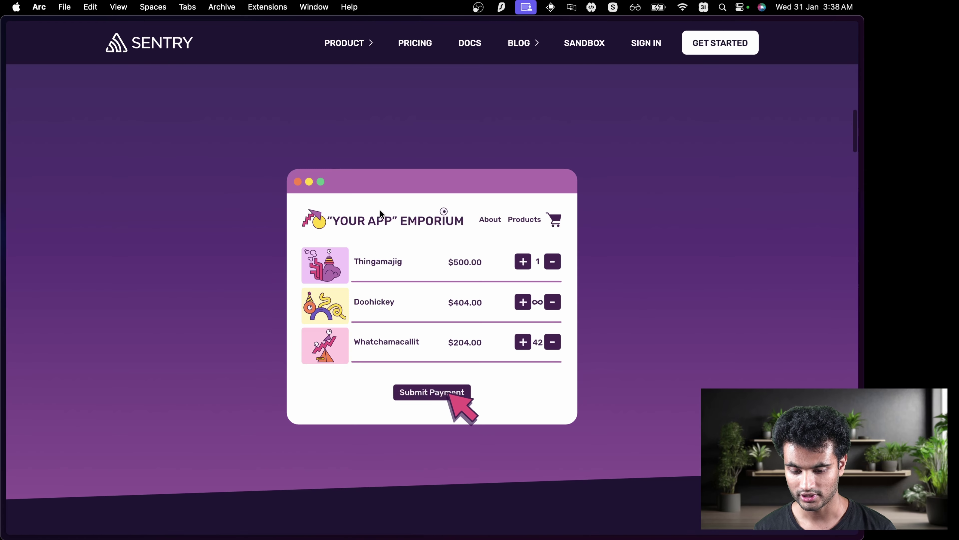
pyautogui.scroll(-15, 380, 211)
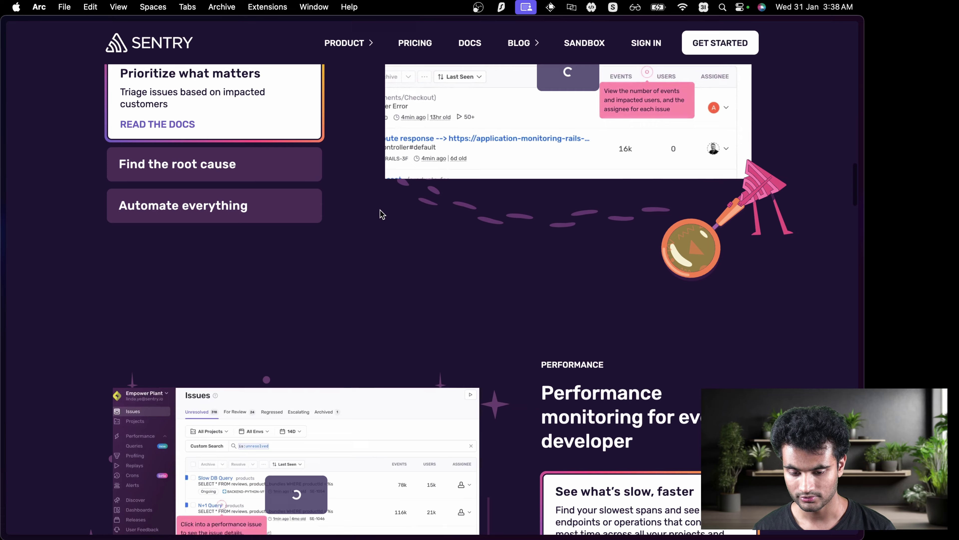
pyautogui.scroll(-5, 381, 215)
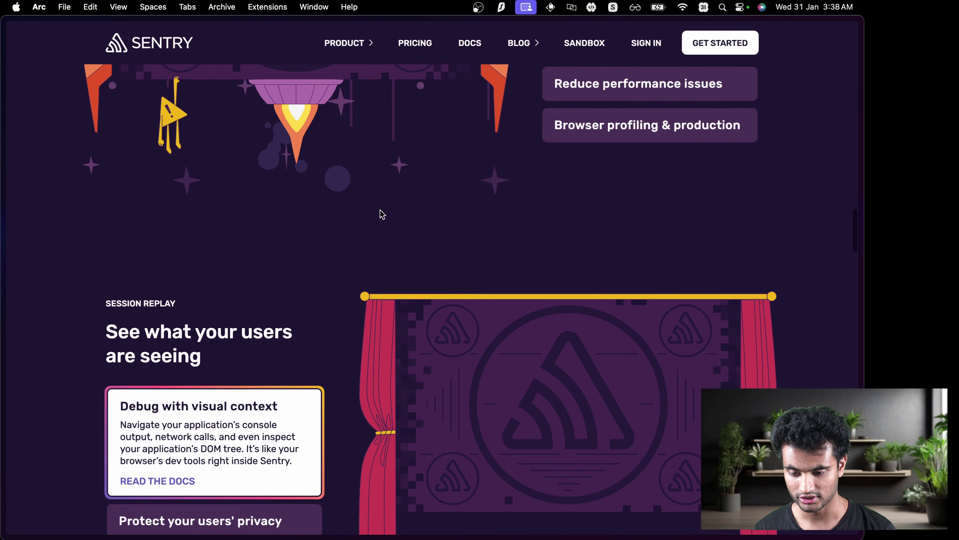
pyautogui.scroll(12, 382, 214)
pyautogui.scroll(-4, 381, 212)
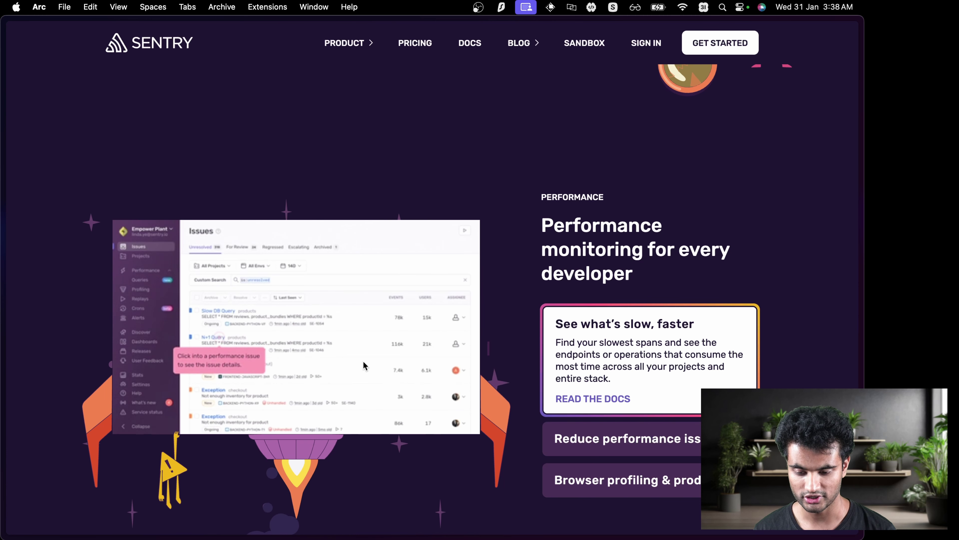
pyautogui.scroll(-1, 363, 361)
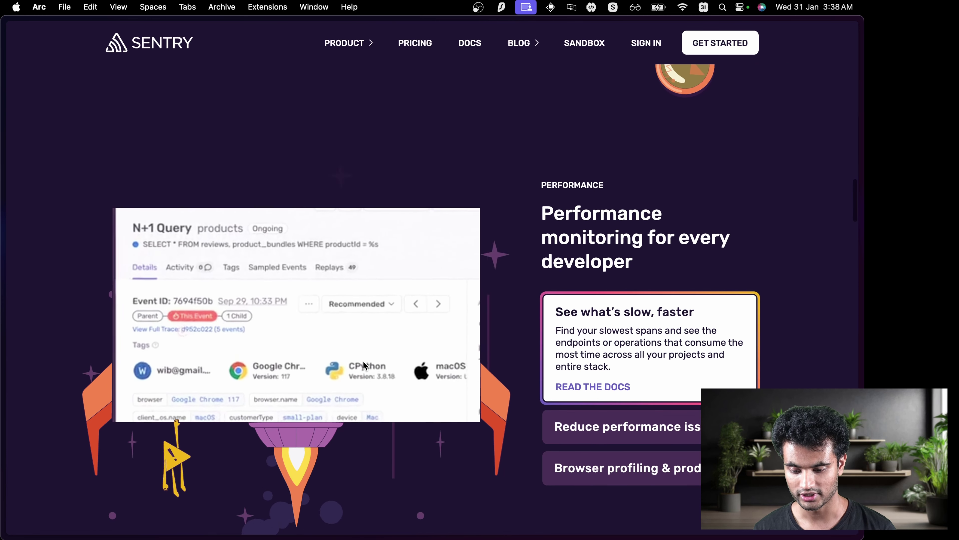
pyautogui.scroll(-10, 363, 363)
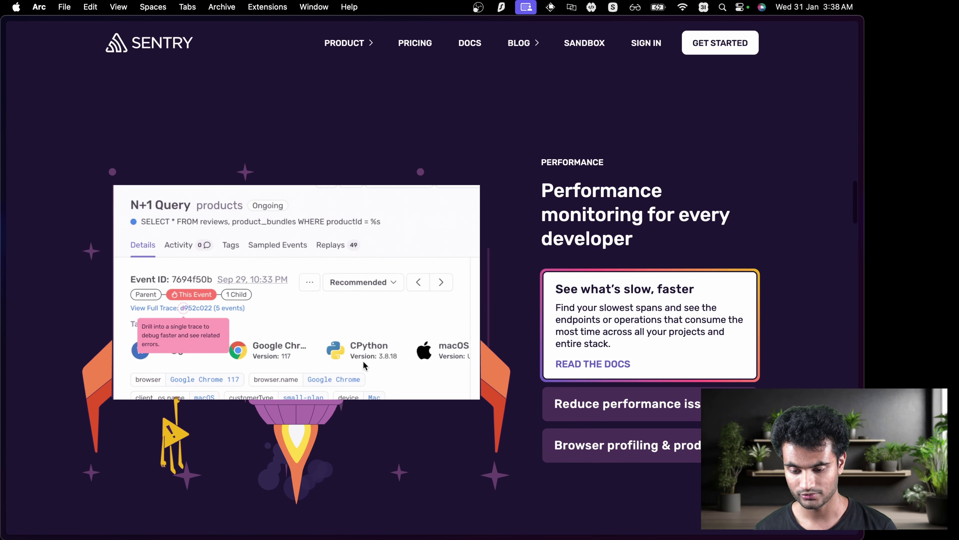
pyautogui.scroll(-10, 363, 361)
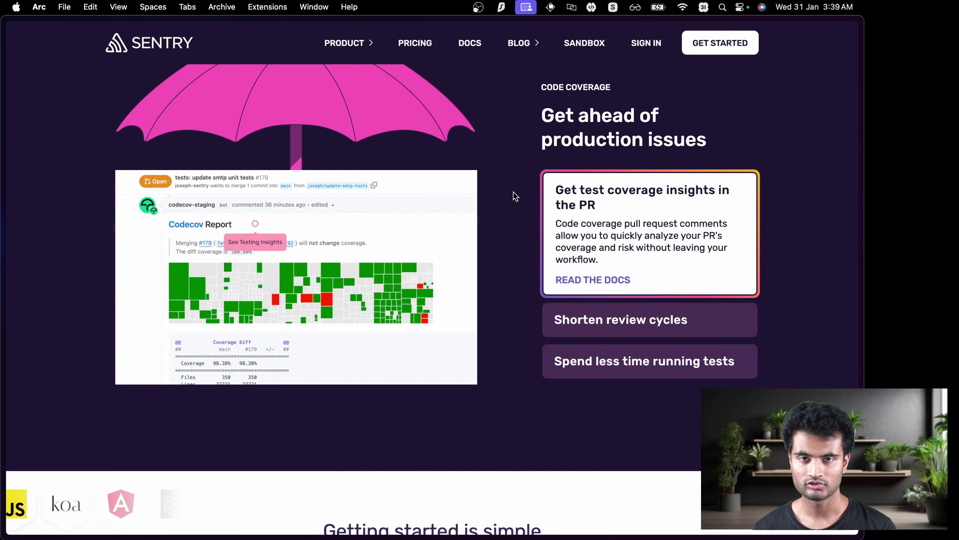
pyautogui.click(644, 51)
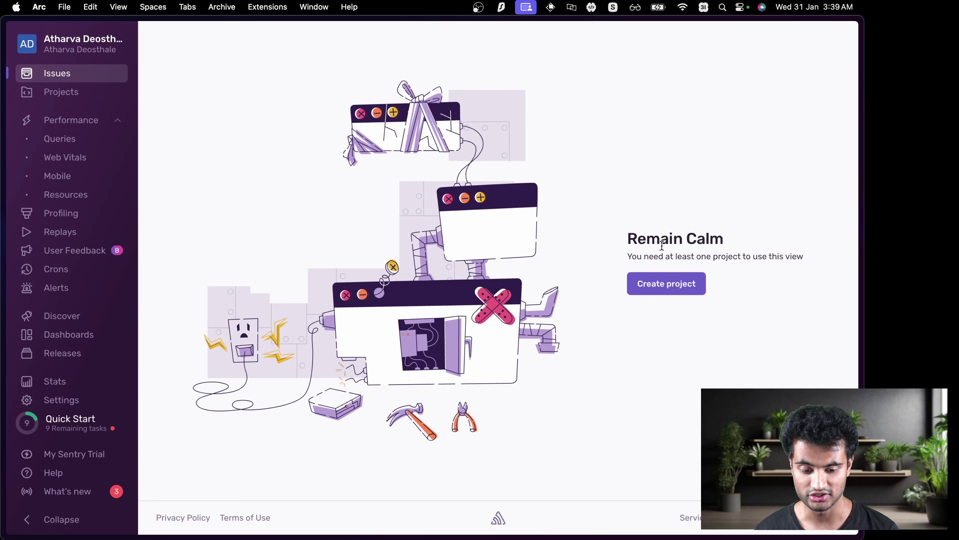
# - Start a new project from the empty Issues dashboard using Create project
pyautogui.click(689, 298)
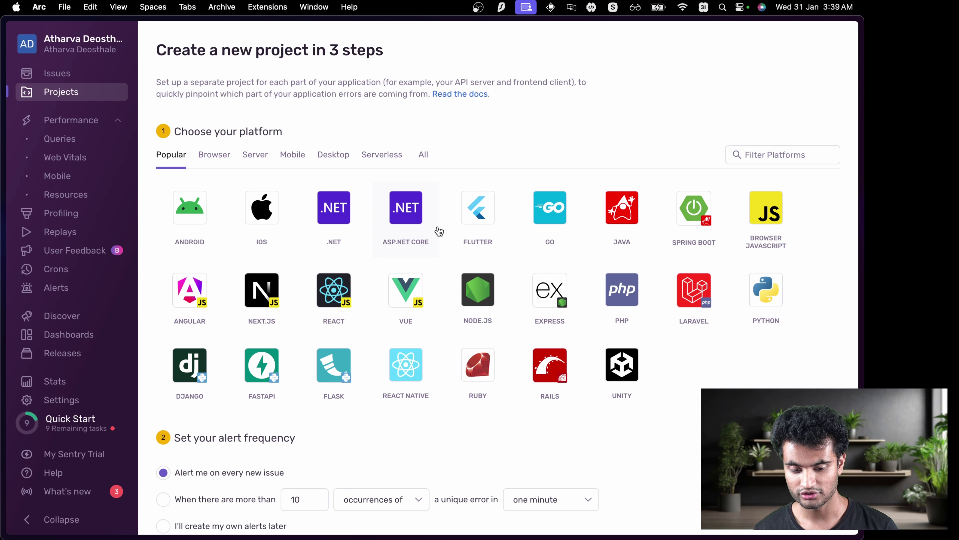
# - Choose Next.js as the platform and select 'I'll create my own alerts later'
pyautogui.scroll(-2, 515, 304)
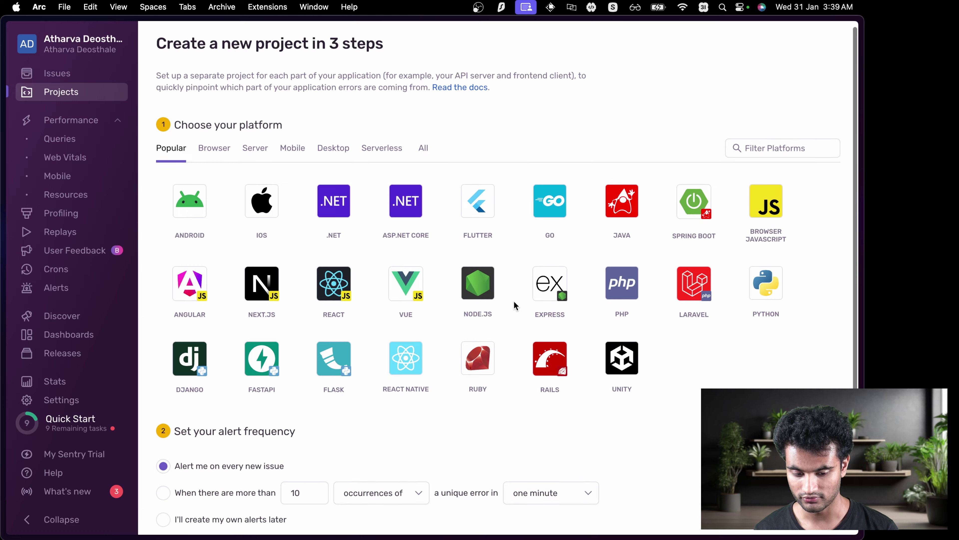
pyautogui.scroll(-1, 515, 304)
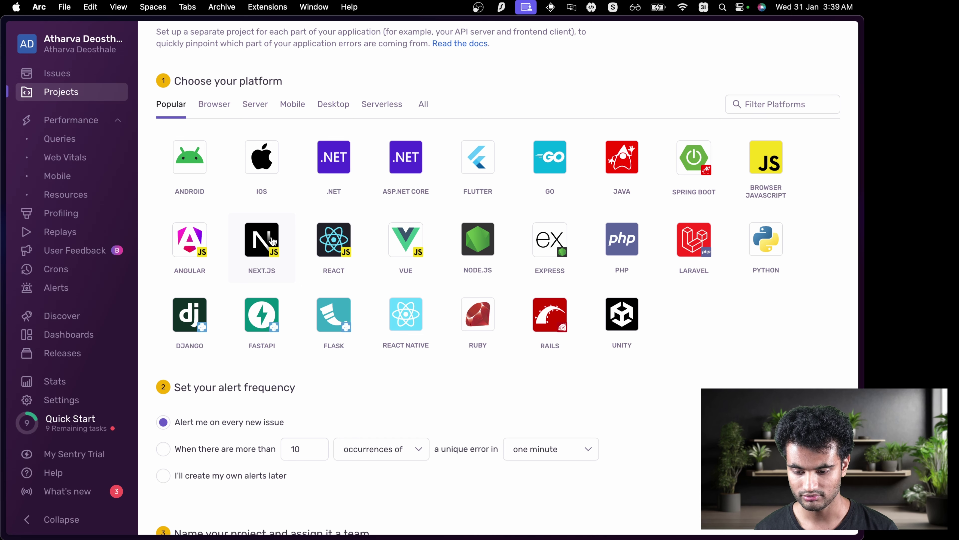
pyautogui.click(271, 241)
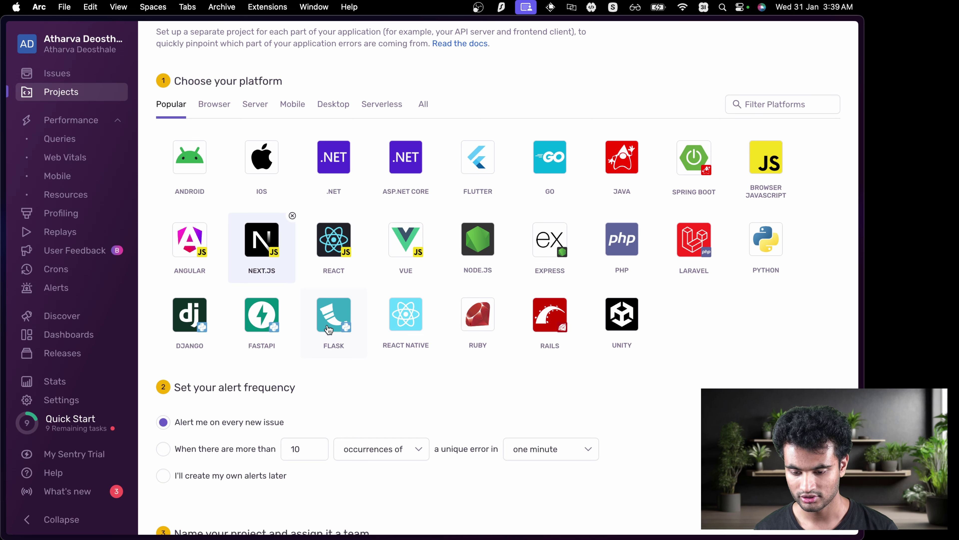
pyautogui.scroll(-5, 217, 287)
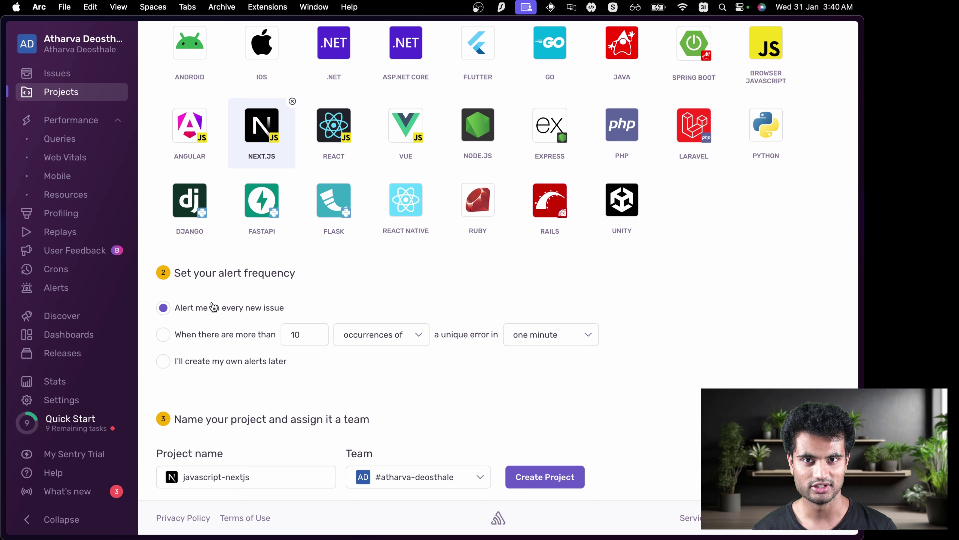
pyautogui.click(194, 368)
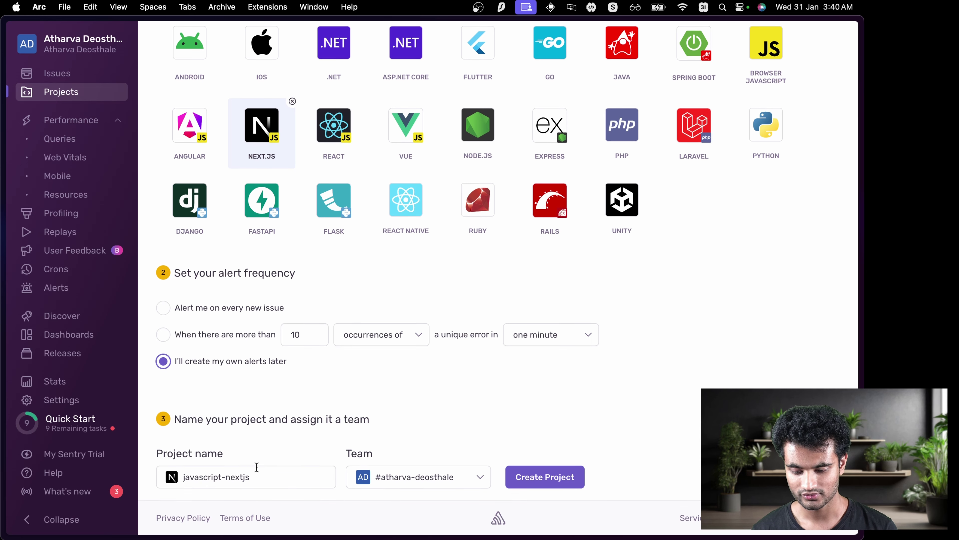
# - Name the project yt-sentry-nextjs and create it
pyautogui.tripleClick(253, 476)
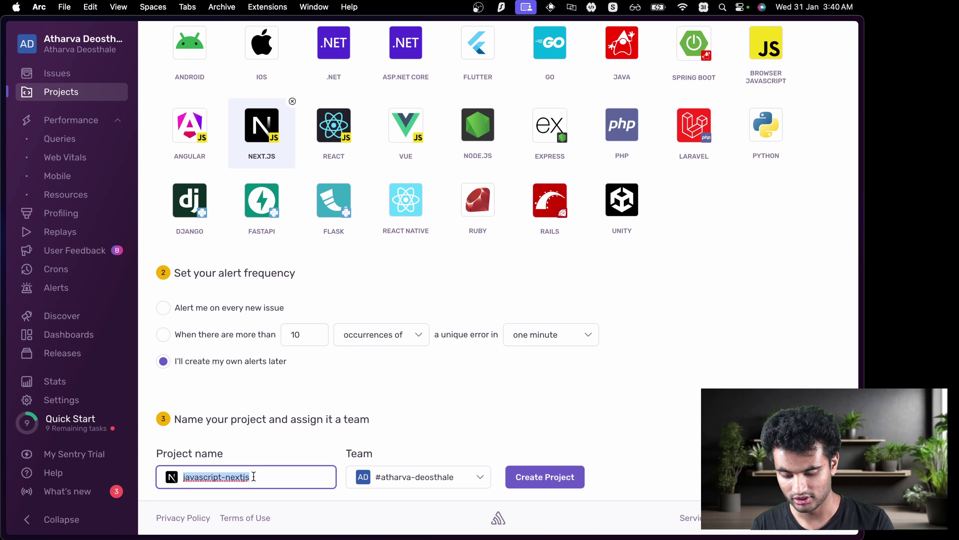
pyautogui.write('yt-sentry')
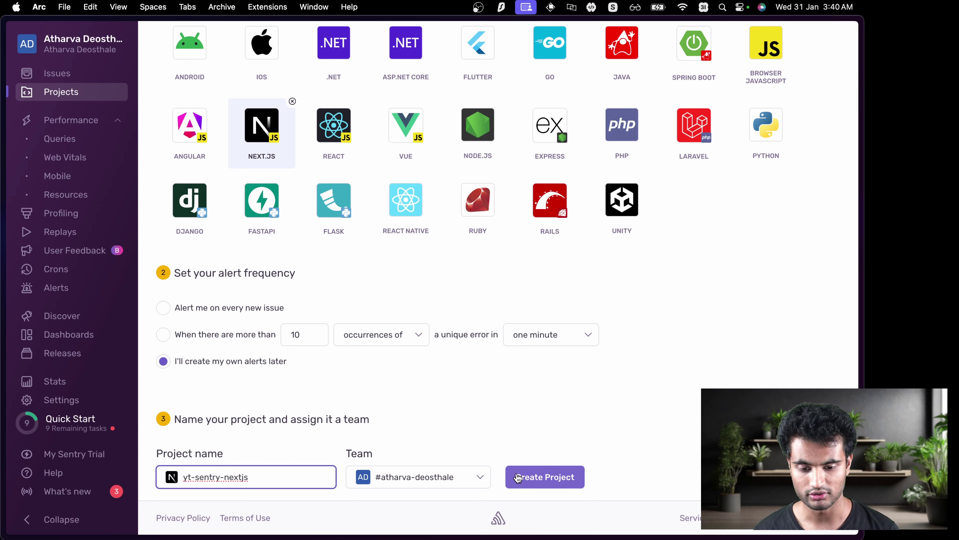
pyautogui.click(536, 478)
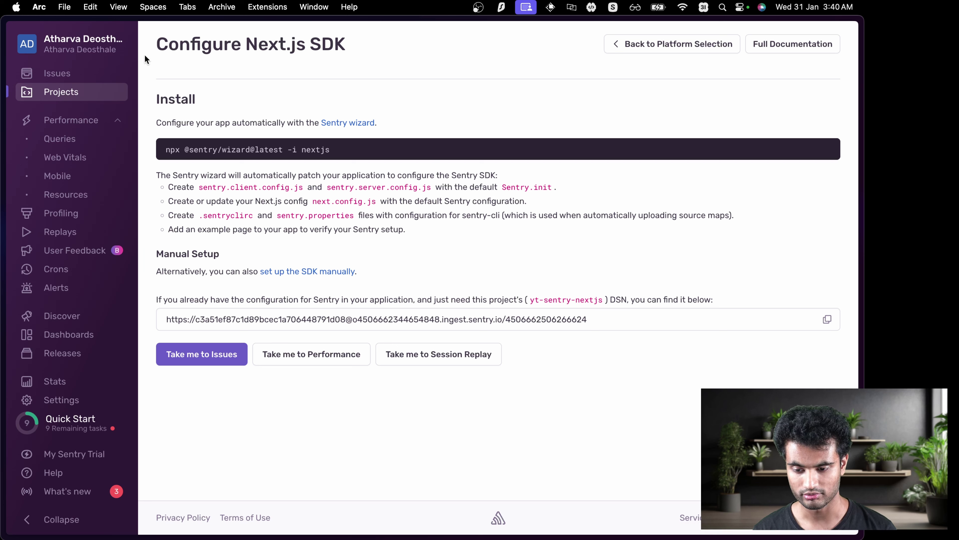
# - Open a new browser tab and go to docs.sentry.io
pyautogui.moveTo(2, 105)
pyautogui.click(53, 108)
pyautogui.write('d')
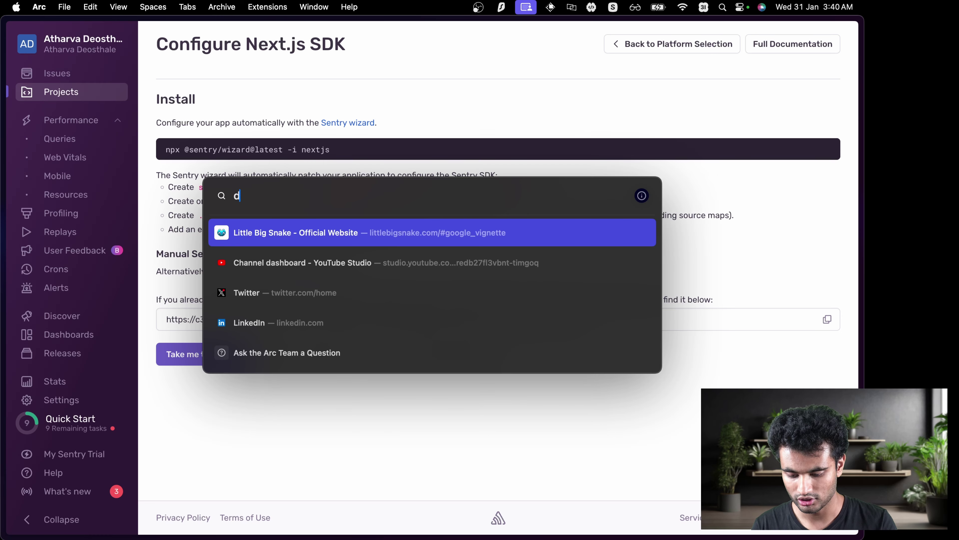
pyautogui.write('ocs.sent')
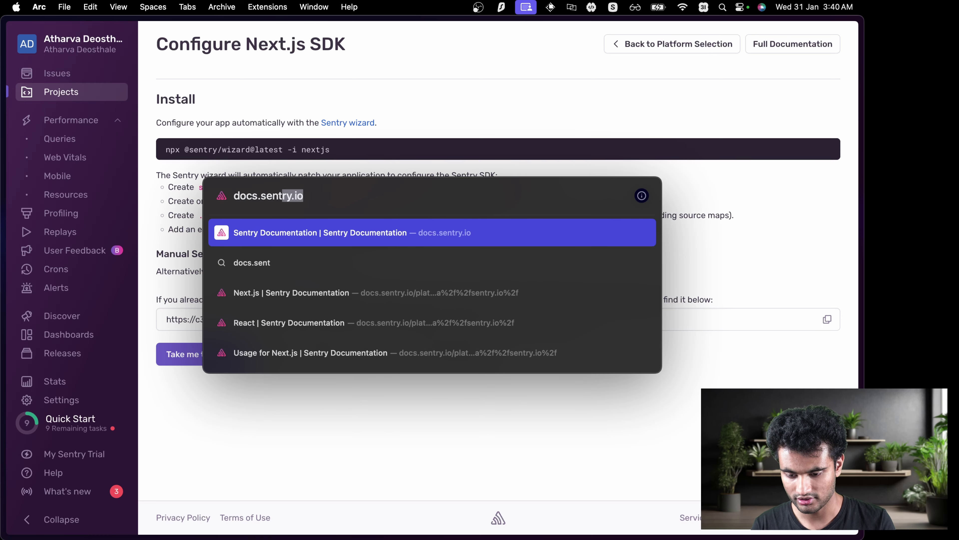
pyautogui.press('Return')
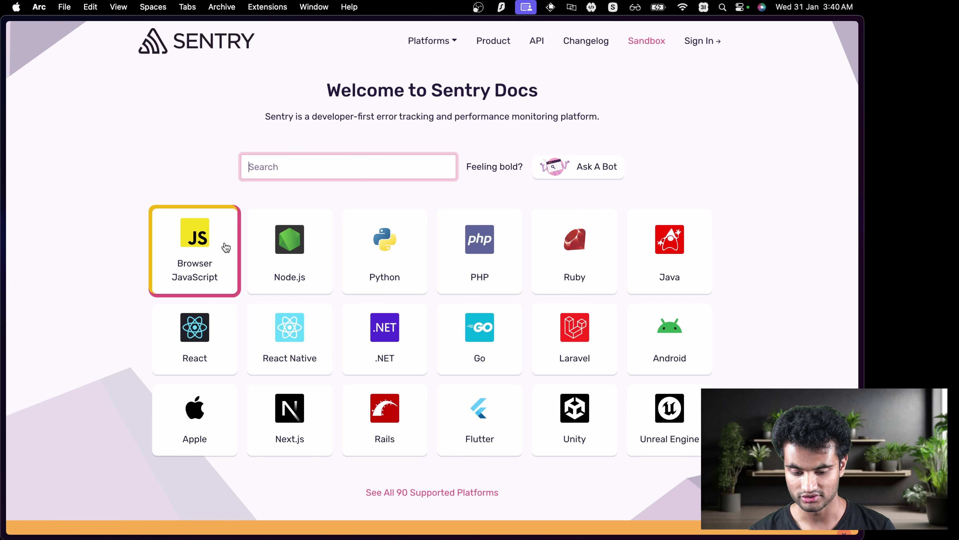
# - Open the Next.js guide, review its Install section, and start a bunx create command in Terminal
pyautogui.click(304, 426)
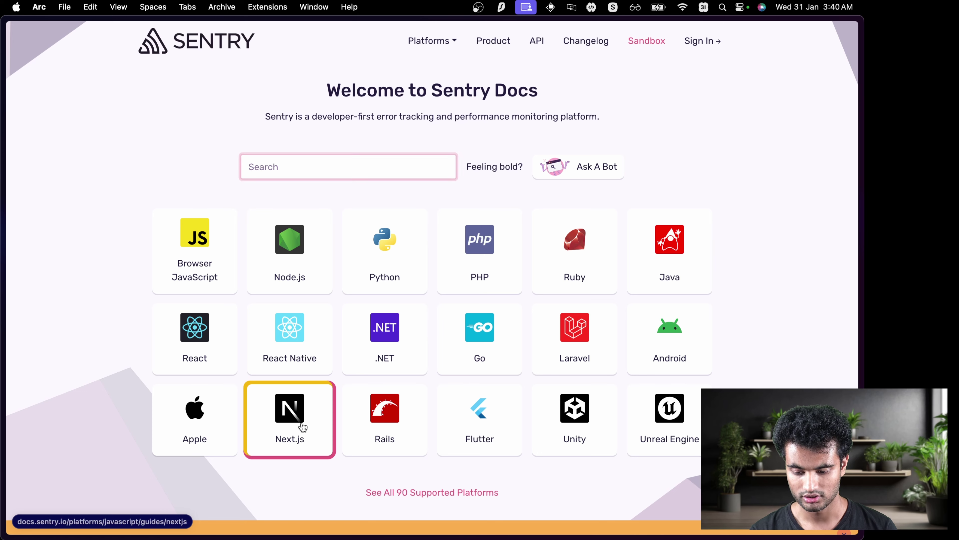
pyautogui.scroll(-2, 678, 376)
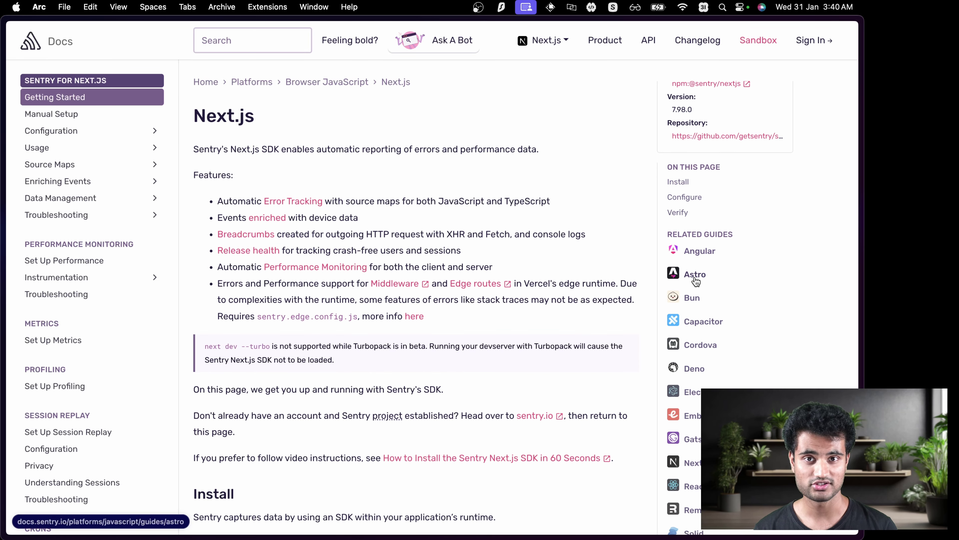
pyautogui.scroll(-2, 696, 289)
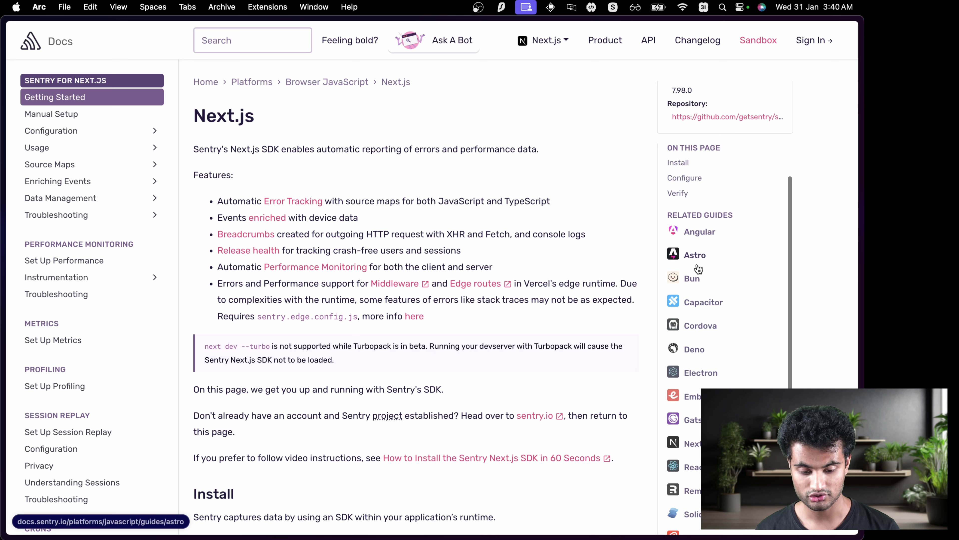
pyautogui.scroll(-5, 698, 269)
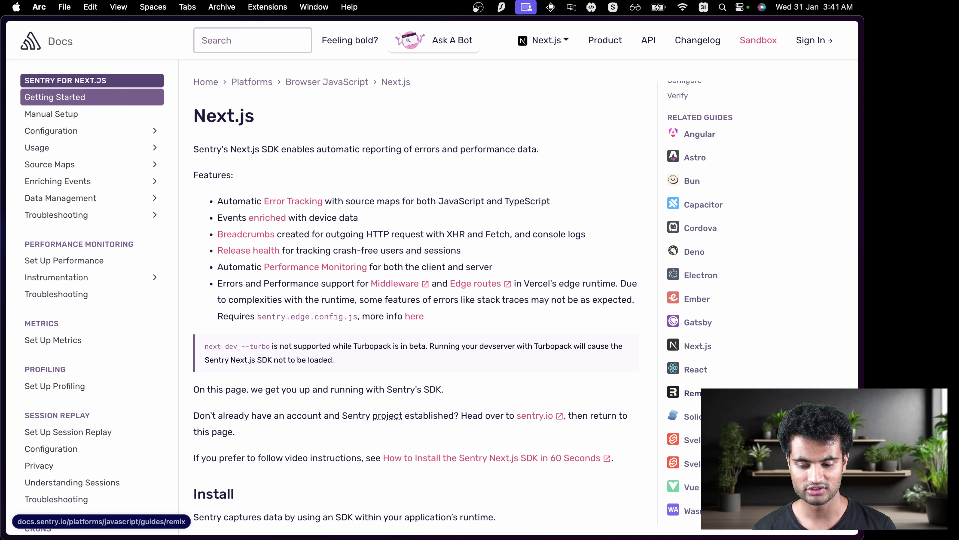
pyautogui.scroll(-1, 529, 299)
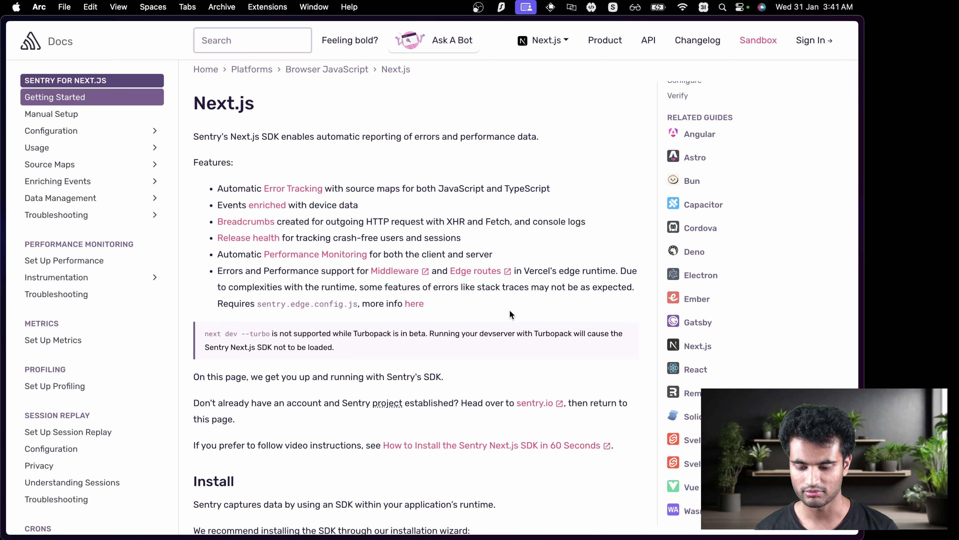
pyautogui.scroll(-10, 510, 313)
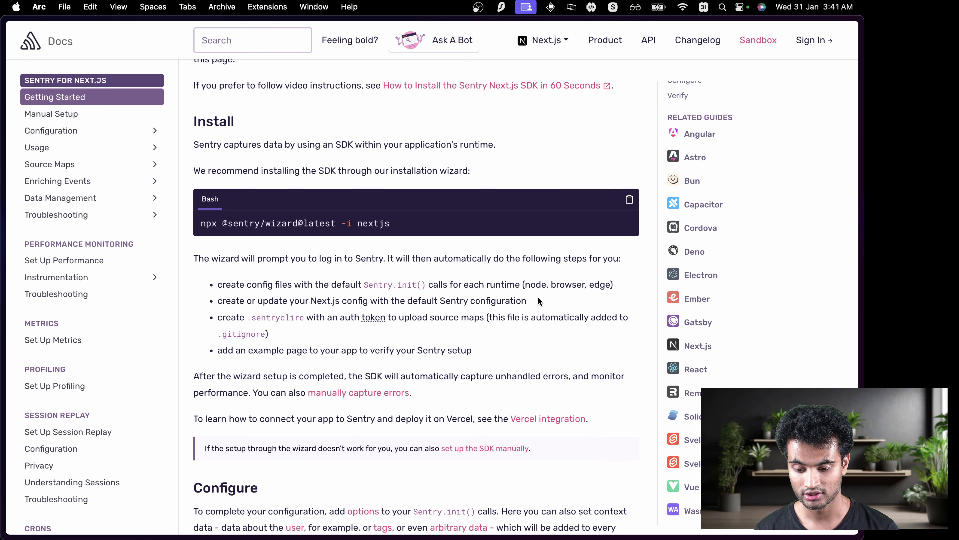
pyautogui.scroll(-8, 538, 300)
pyautogui.scroll(10, 538, 302)
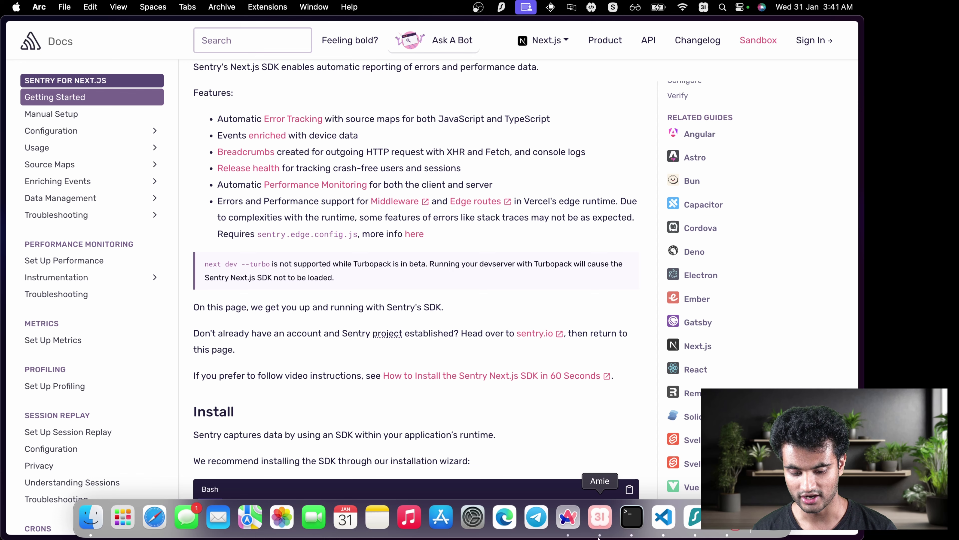
pyautogui.click(632, 519)
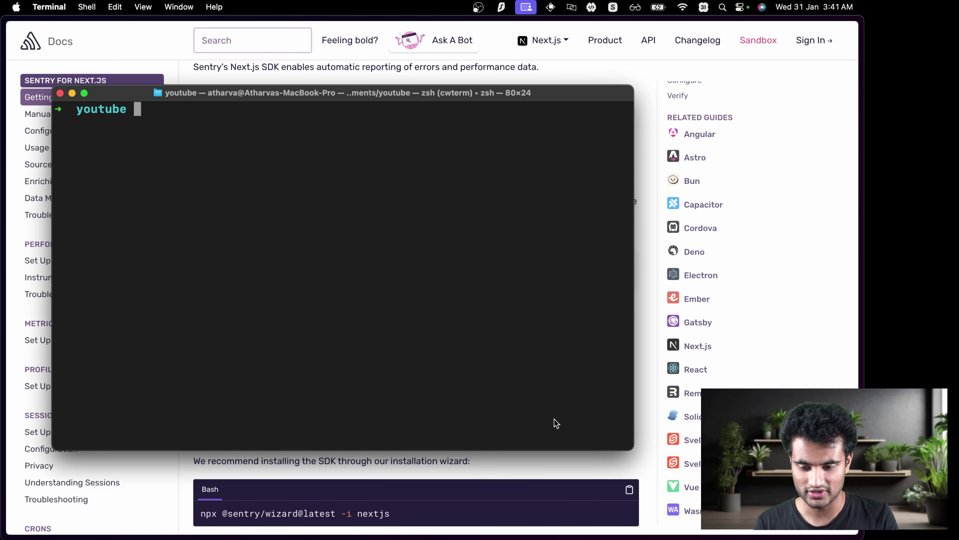
pyautogui.write('bunx c')
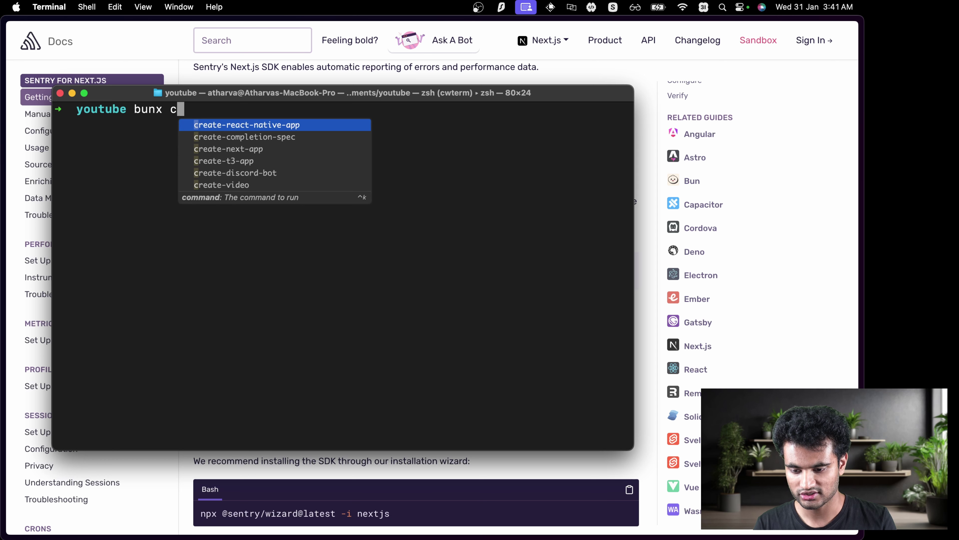
pyautogui.write('reate0')
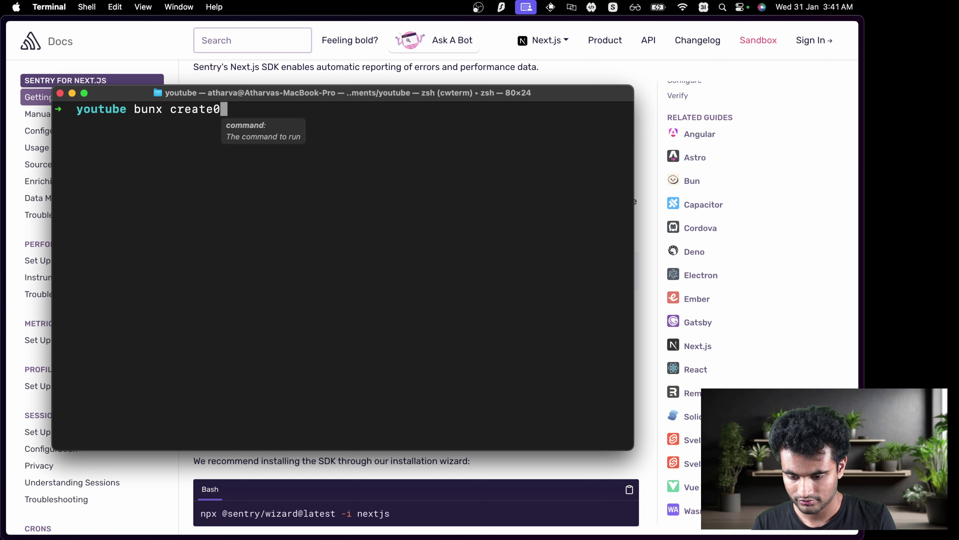
# - Create the sentry-yt Next.js app with bunx create-next-app and cd into sentry-yt/
pyautogui.press('Down')
pyautogui.press('Down')
pyautogui.press('Return')
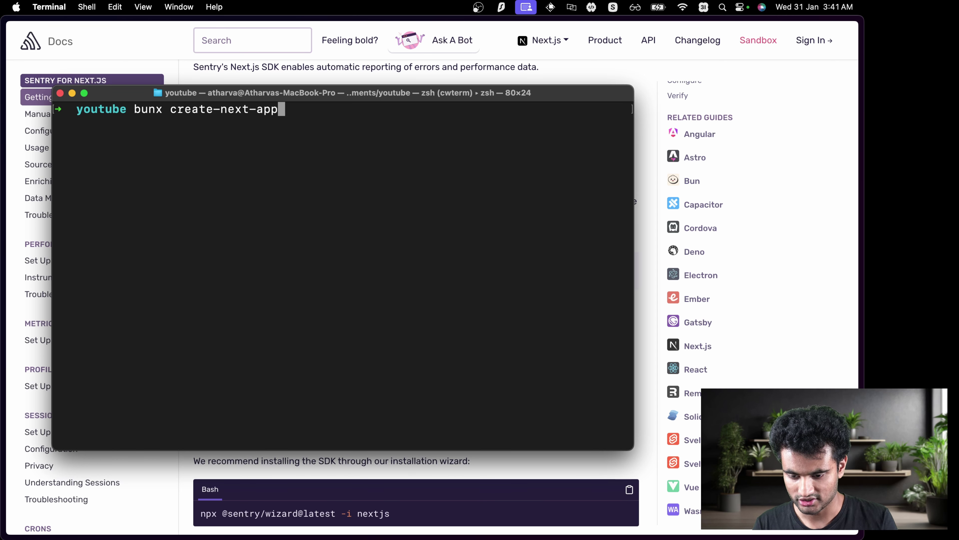
pyautogui.write('s')
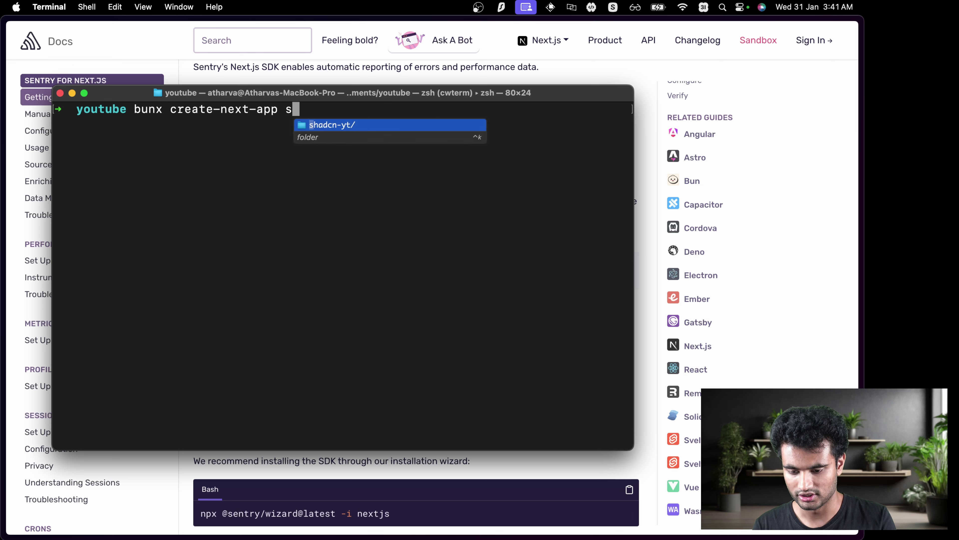
pyautogui.write('entry-yt')
pyautogui.press('Return')
pyautogui.press('Return')
pyautogui.press('Return')
pyautogui.press('Return')
pyautogui.press('Return')
pyautogui.press('Return')
pyautogui.press('Return')
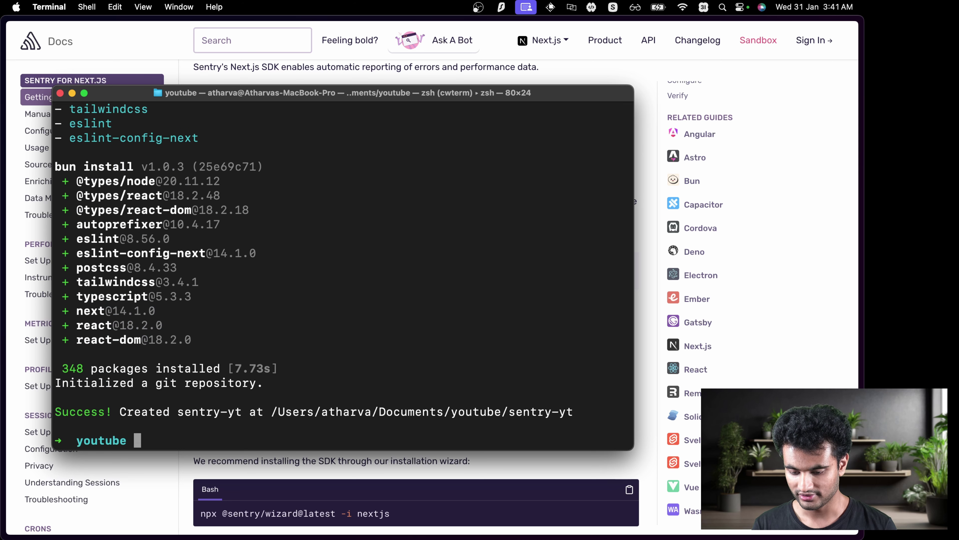
pyautogui.write('cd sentry-yt/')
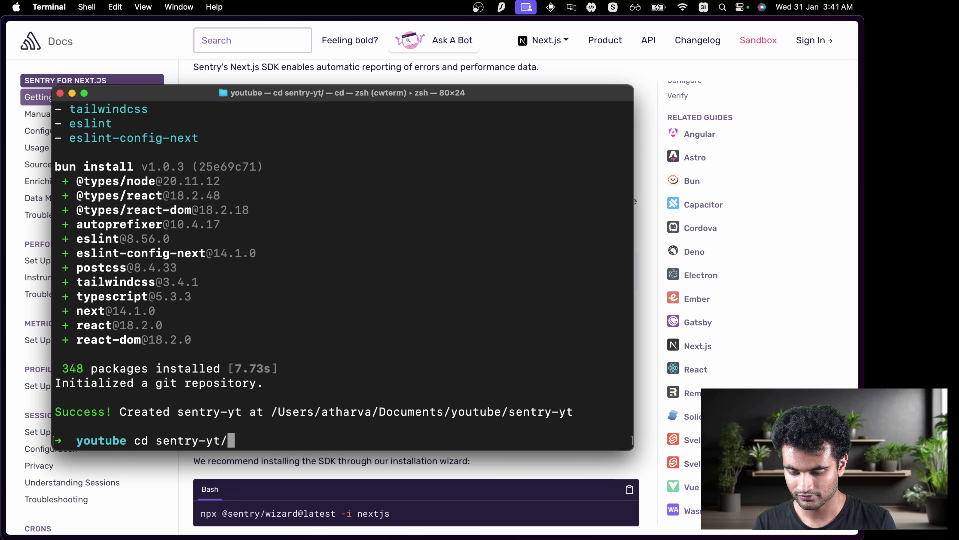
pyautogui.press('Return')
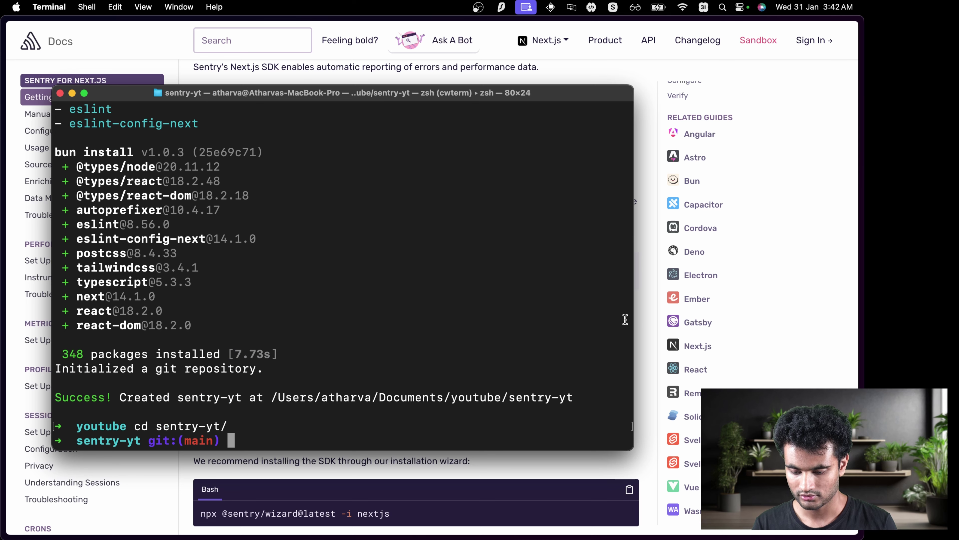
# - Copy the Sentry wizard install command from the Next.js docs and return to Terminal
pyautogui.click(495, 68)
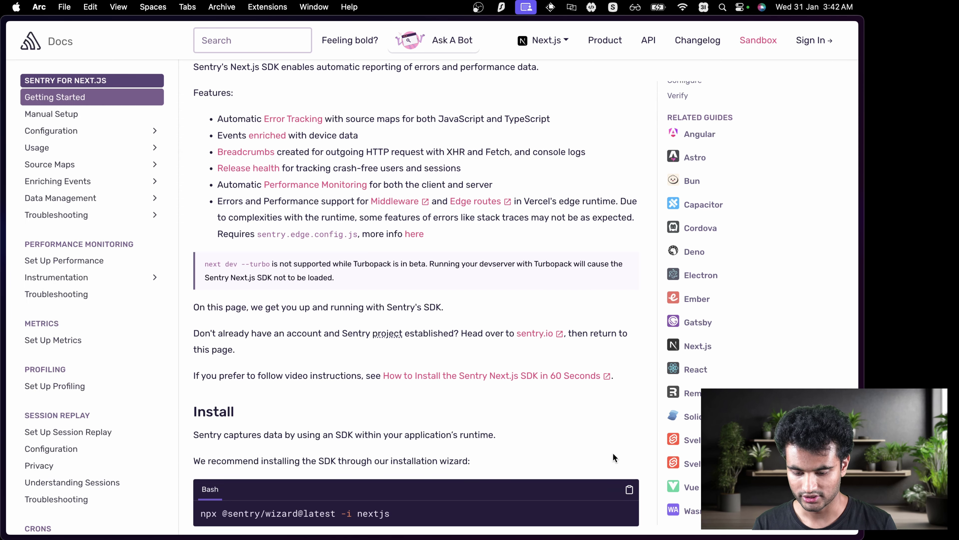
pyautogui.scroll(-7, 629, 479)
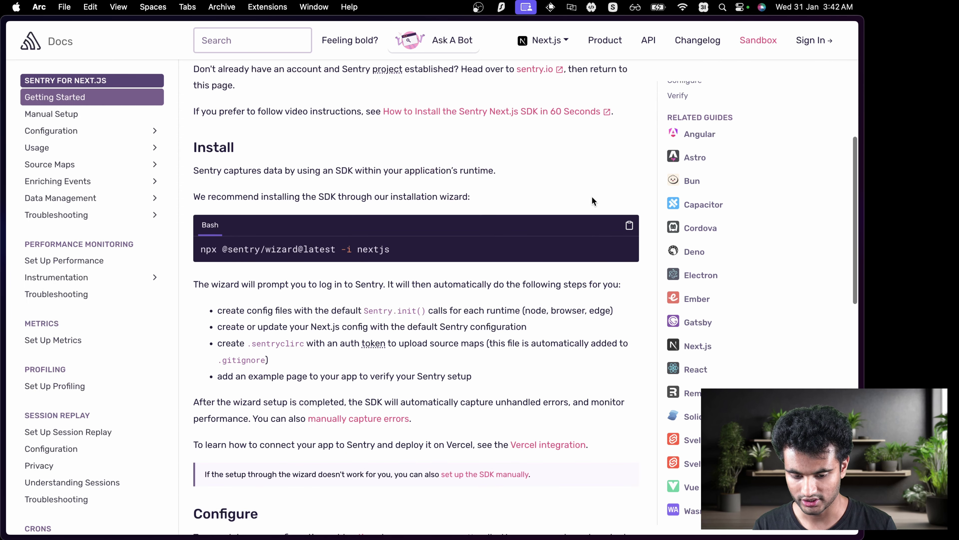
pyautogui.click(629, 227)
pyautogui.press('super+Tab')
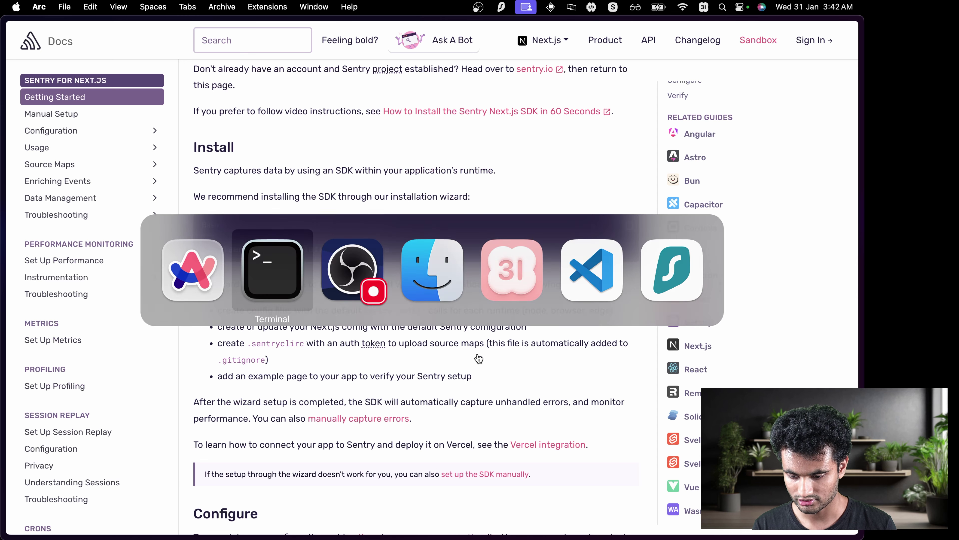
# - Run the pasted Sentry wizard, choose Sentry SaaS with an existing account, and finish browser login
pyautogui.press('super+v')
pyautogui.press('Return')
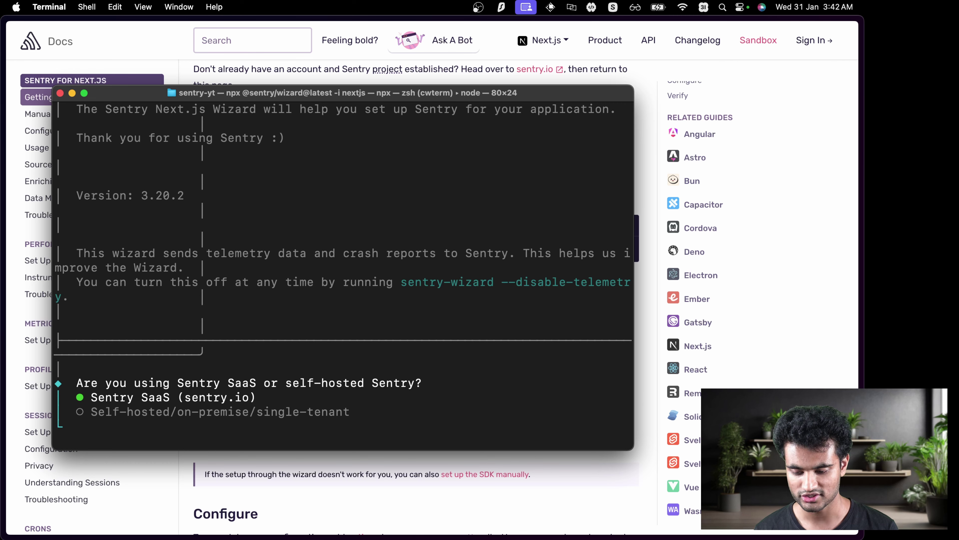
pyautogui.press('Return')
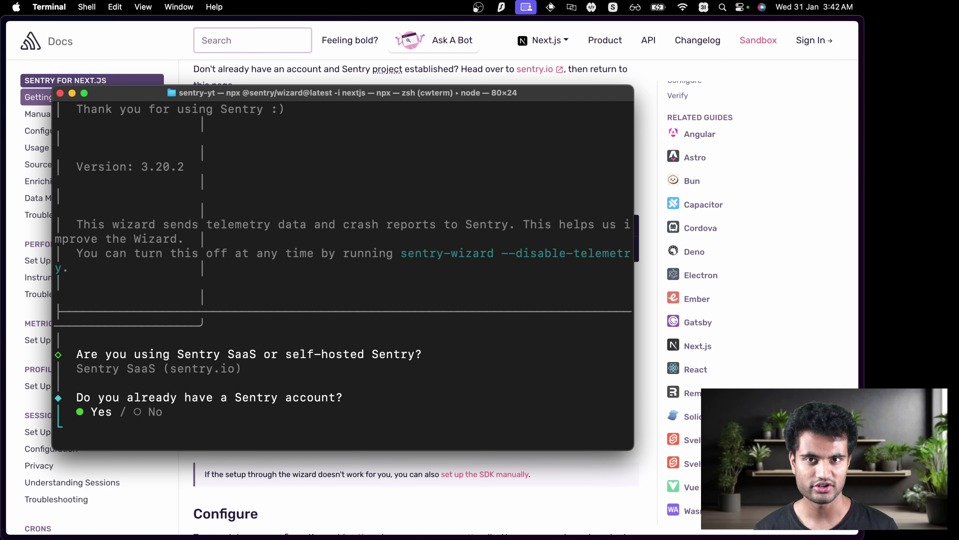
pyautogui.press('Return')
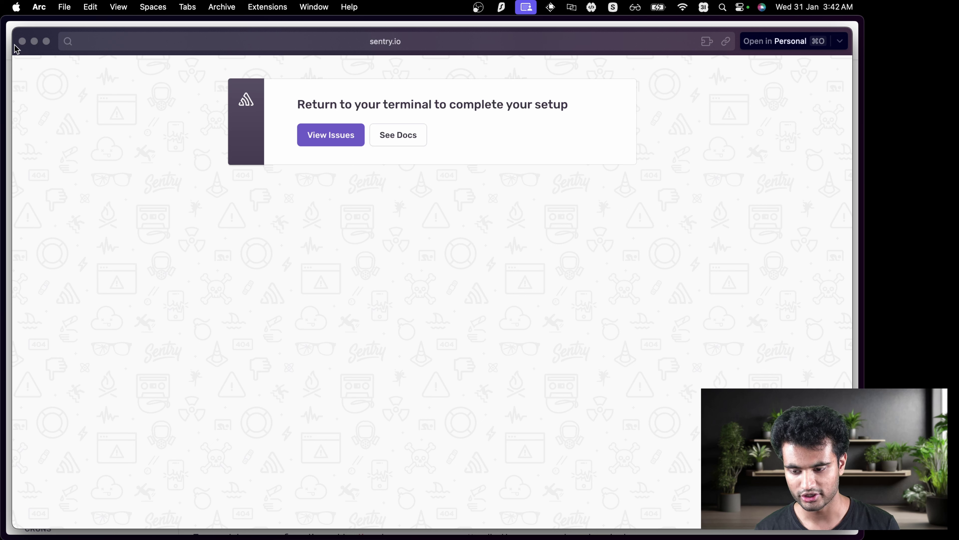
pyautogui.click(22, 41)
pyautogui.press('super+Tab')
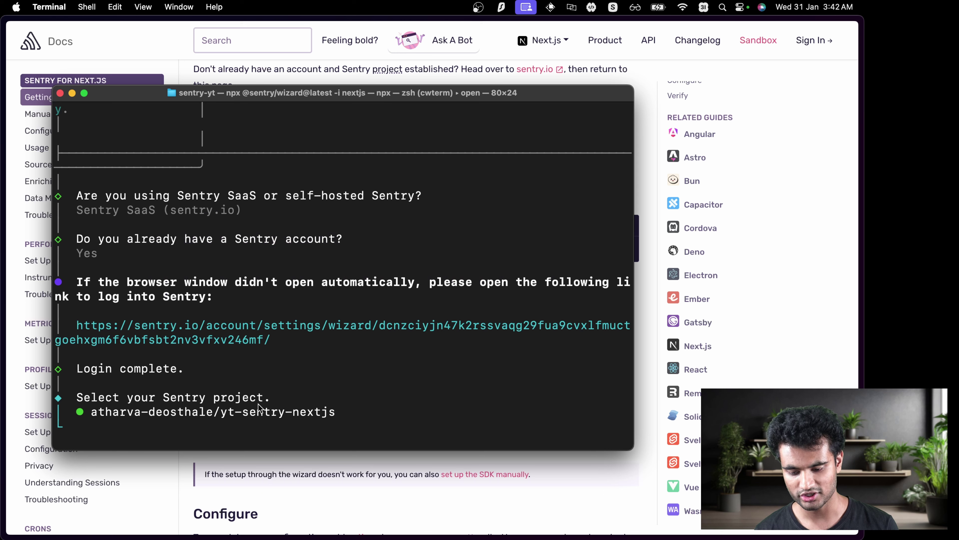
# - Select the yt-sentry-nextjs project and decline creating the example page
pyautogui.moveTo(222, 410); pyautogui.dragTo(334, 417)
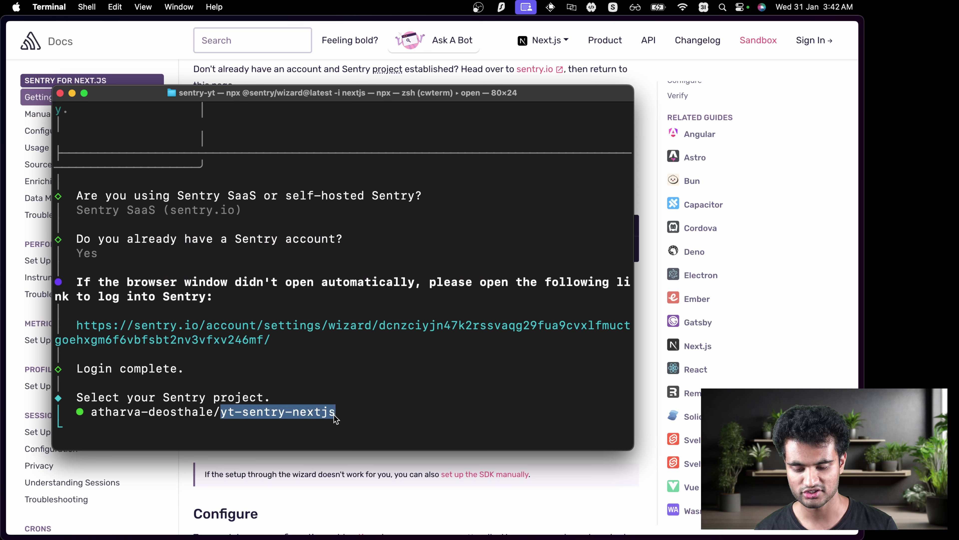
pyautogui.press('Return')
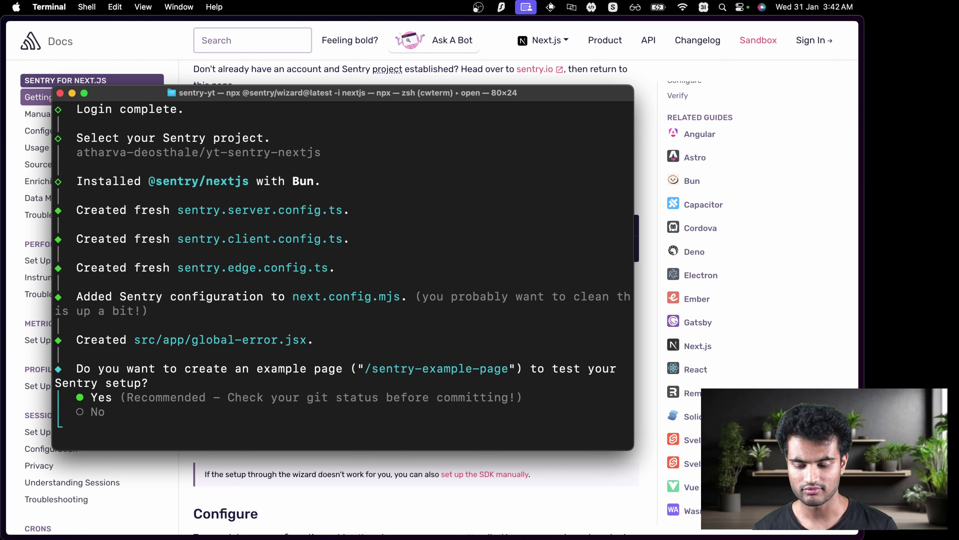
pyautogui.press('Down')
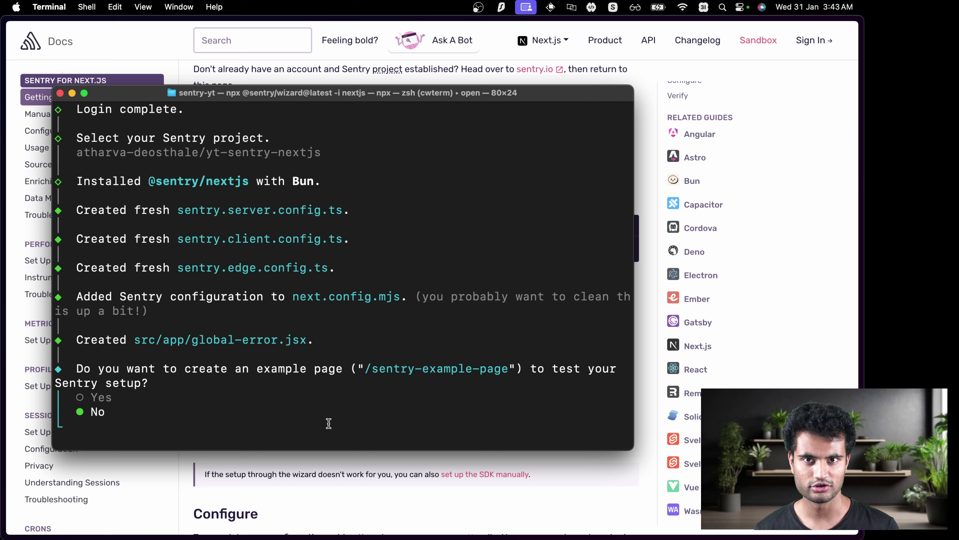
pyautogui.press('Return')
# - Answer No to the CI/CD tool question to complete the SDK installation
pyautogui.press('Down')
pyautogui.press('Up')
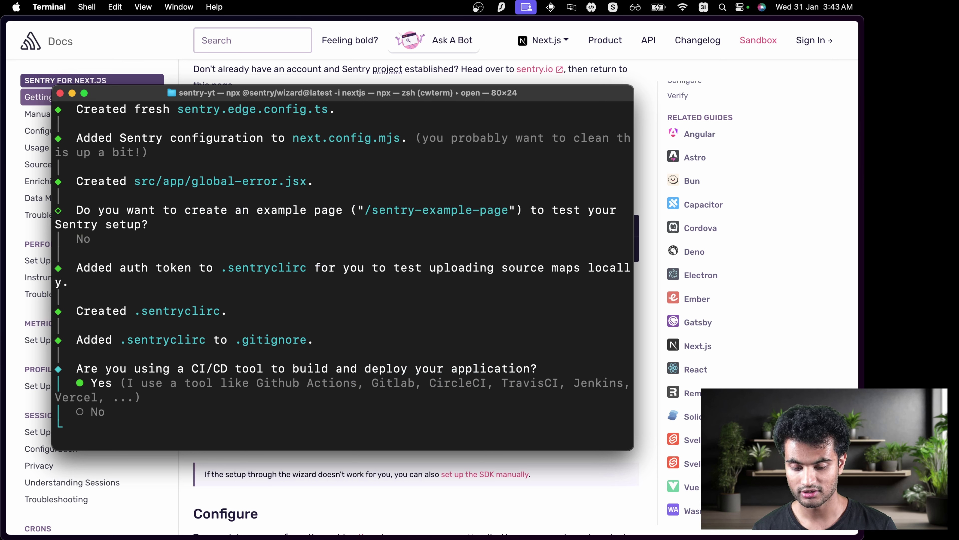
pyautogui.press('Down')
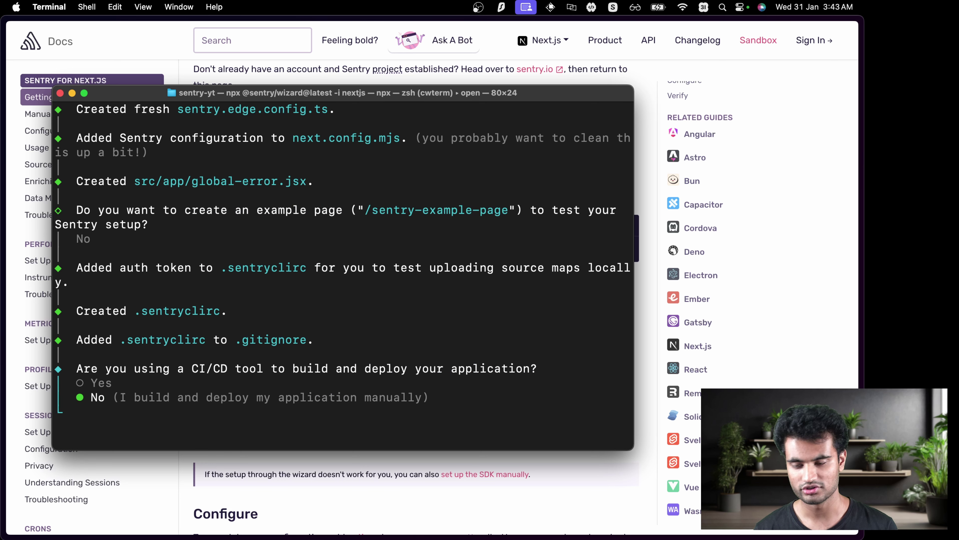
pyautogui.press('Up')
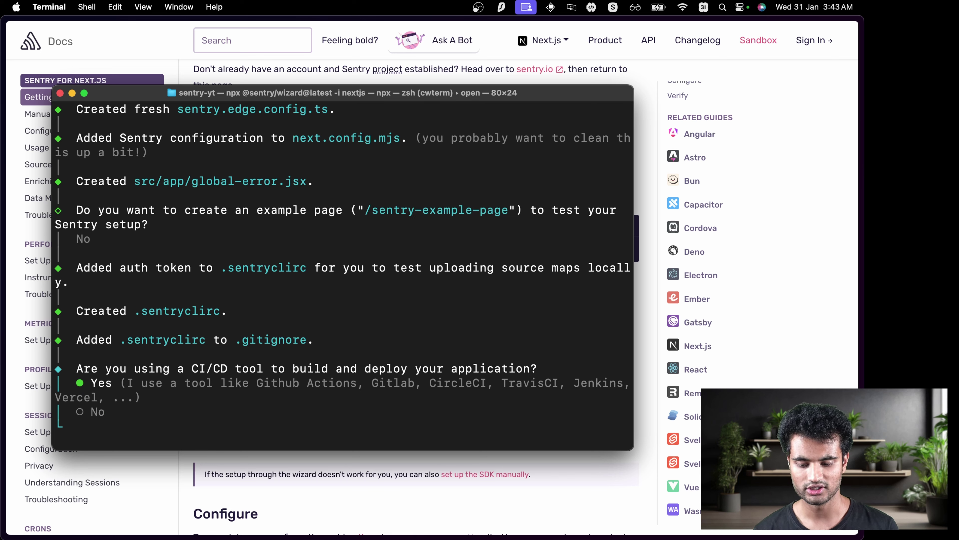
pyautogui.press('Down')
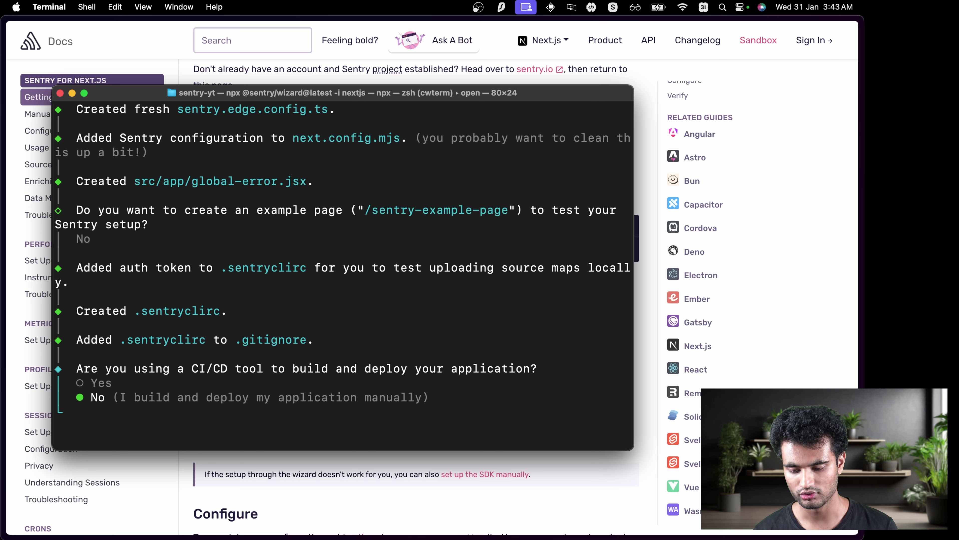
pyautogui.press('Return')
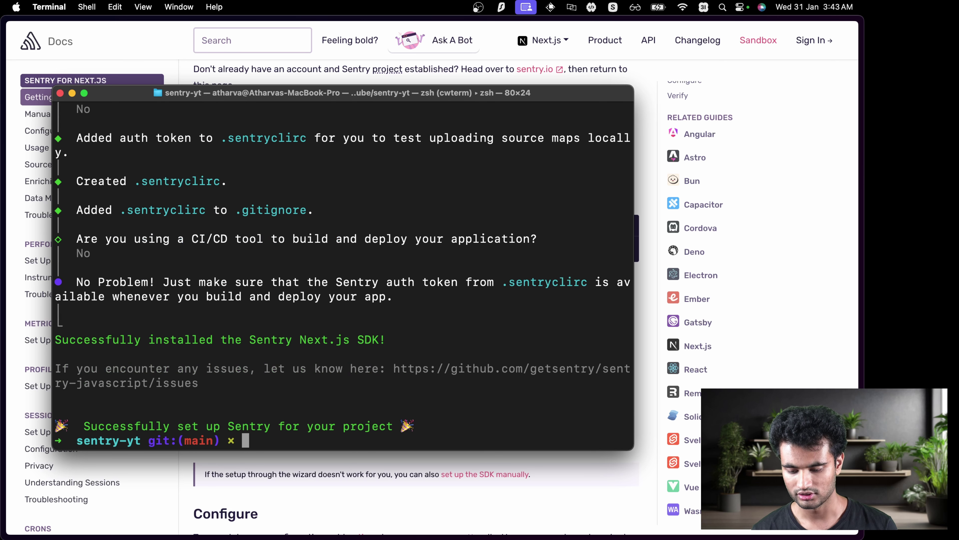
# - Open the sentry-yt folder in VS Code with 'code .' and maximize the window
pyautogui.write('code .')
pyautogui.press('Return')
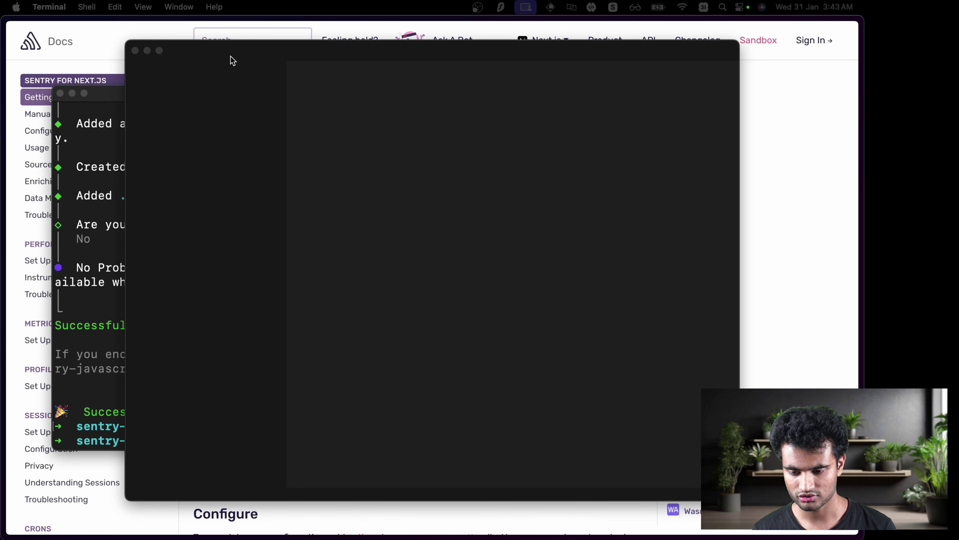
pyautogui.click(207, 52)
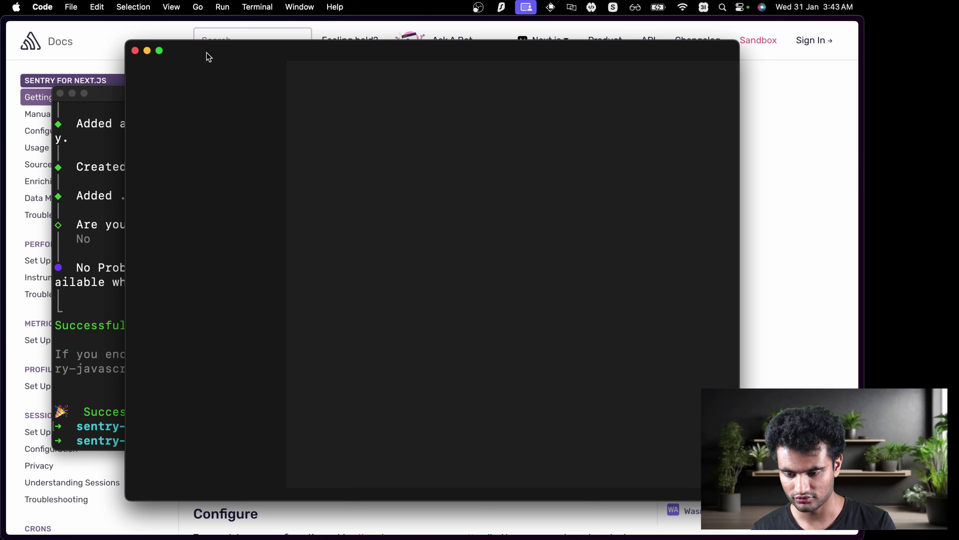
pyautogui.doubleClick(207, 53)
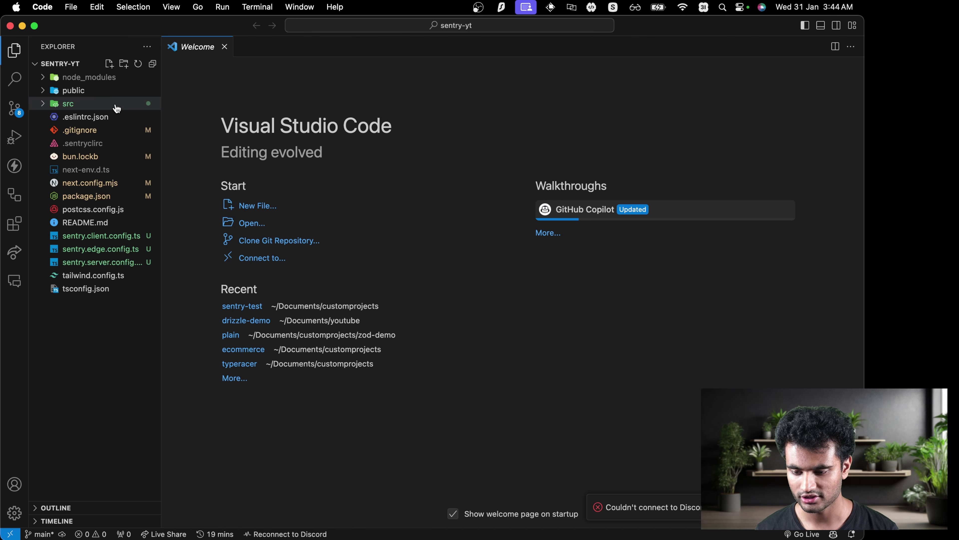
# - Inspect sentry.client.config.ts, sentry.edge.config.ts and sentry.server.config.ts
pyautogui.click(135, 238)
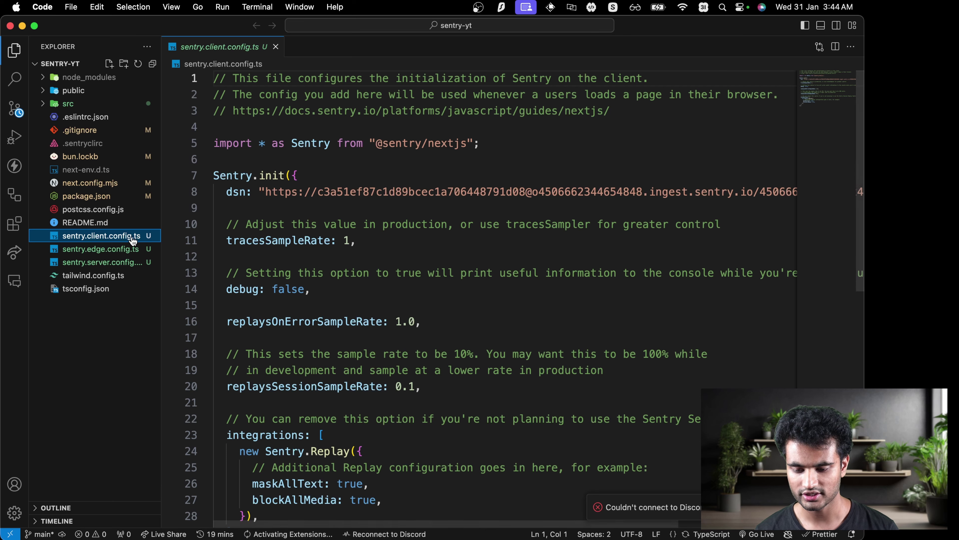
pyautogui.click(127, 252)
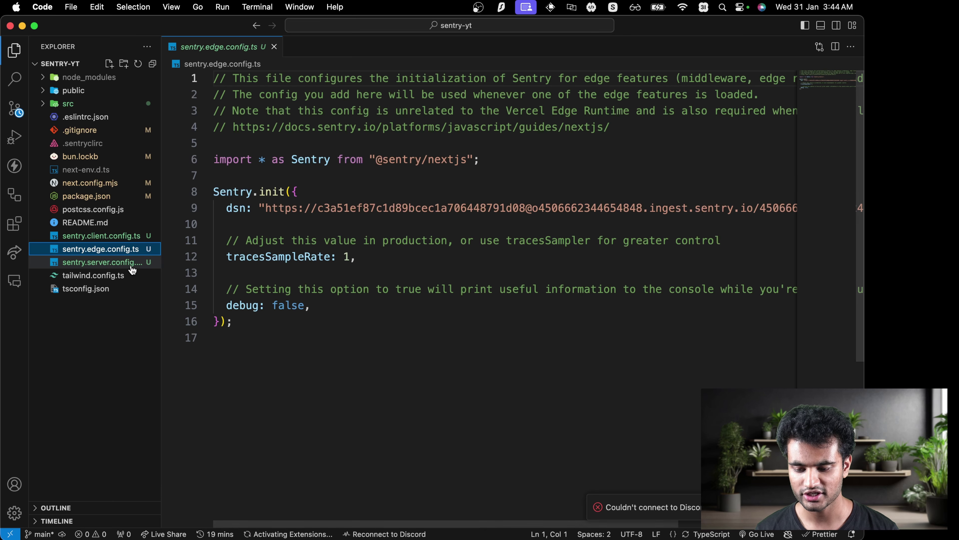
pyautogui.click(131, 264)
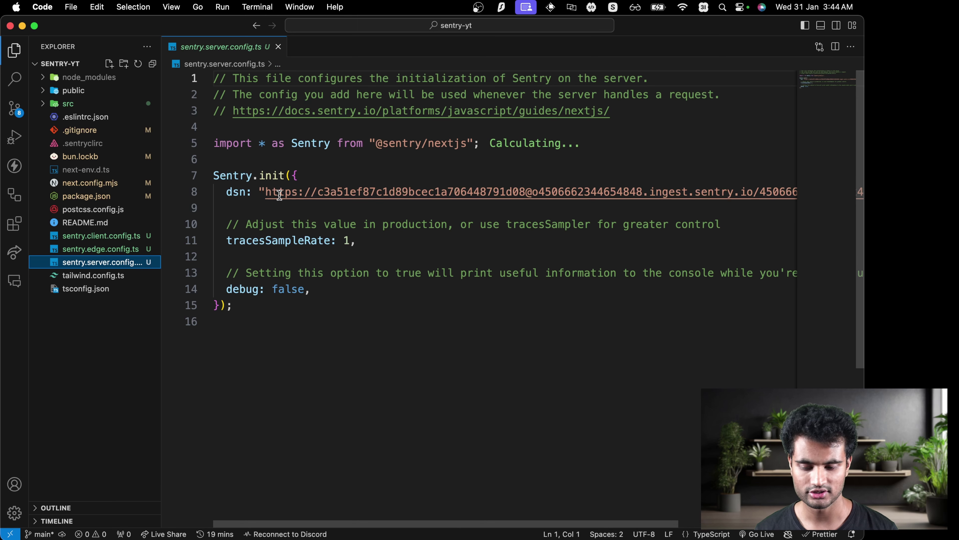
# - Expand the src folder and open src/app/page.tsx
pyautogui.hscroll(5, 448, 231)
pyautogui.hscroll(-2, 448, 231)
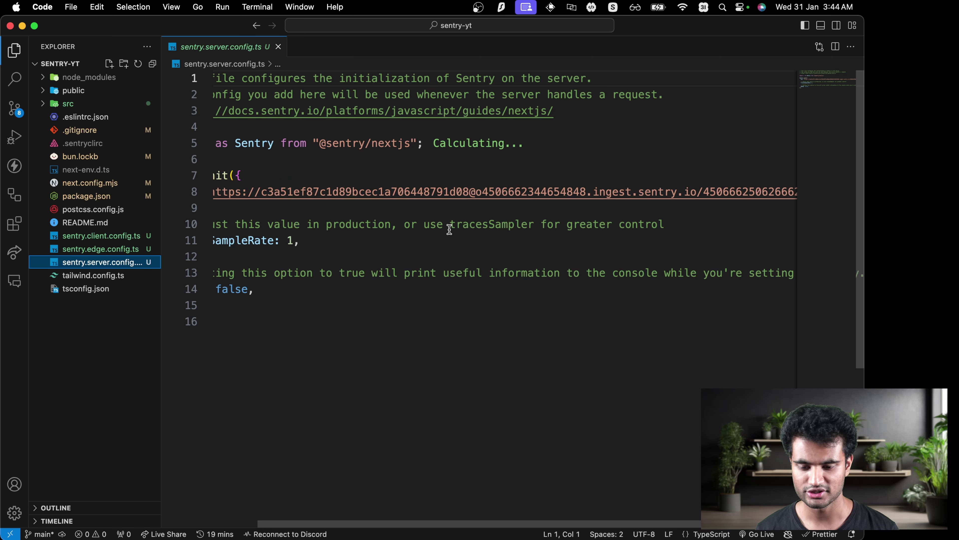
pyautogui.hscroll(-2, 364, 202)
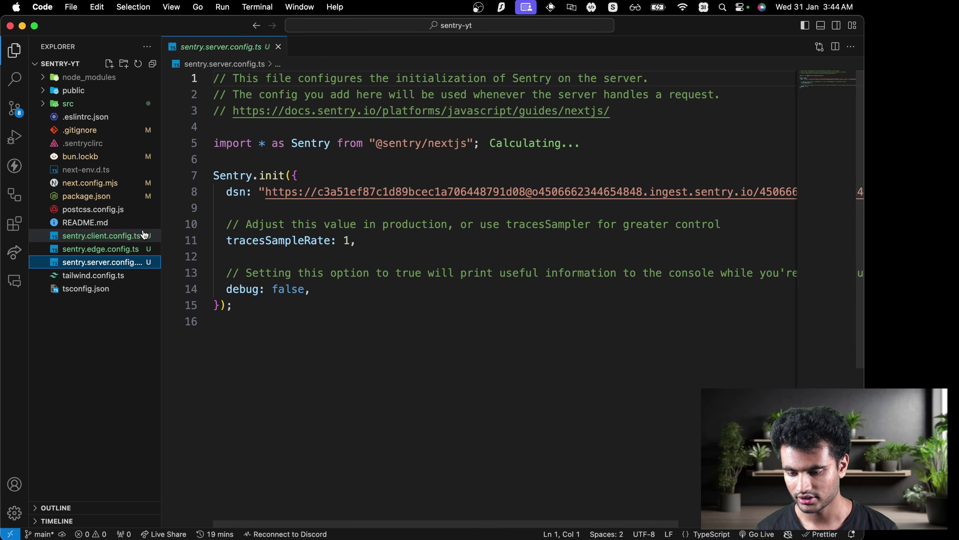
pyautogui.click(111, 108)
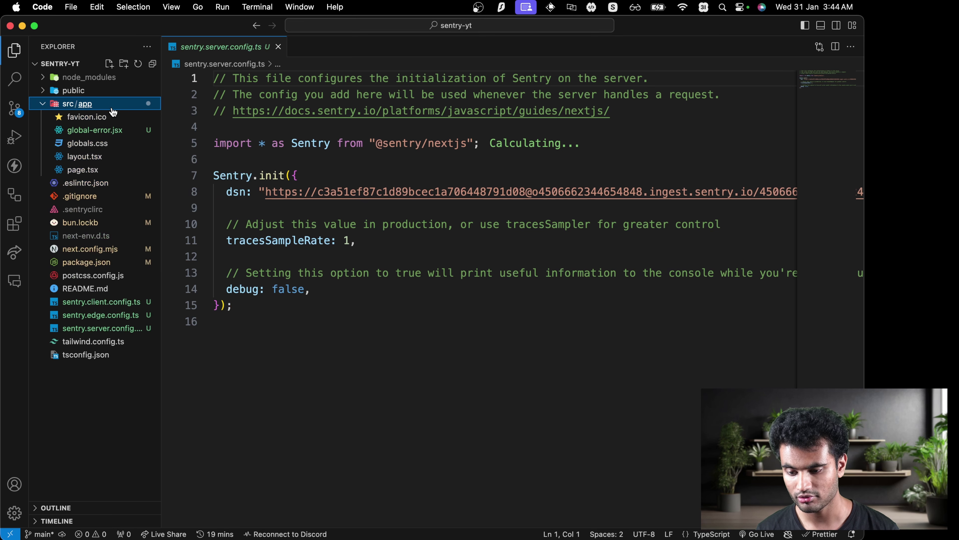
pyautogui.click(101, 170)
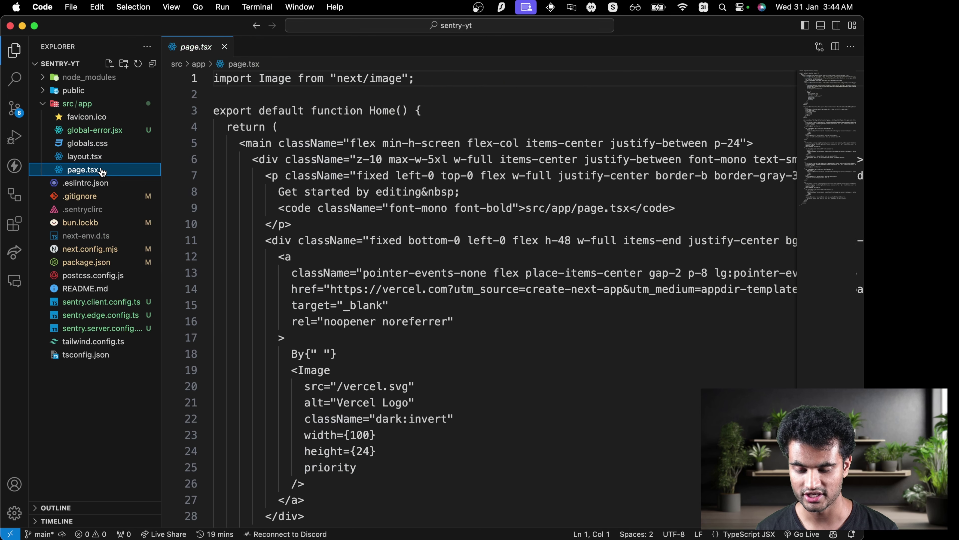
# - Replace the default markup on lines 6–110 of page.tsx with a 'Throw an error' button
pyautogui.click(253, 159)
pyautogui.moveTo(252, 159); pyautogui.dragTo(364, 92)
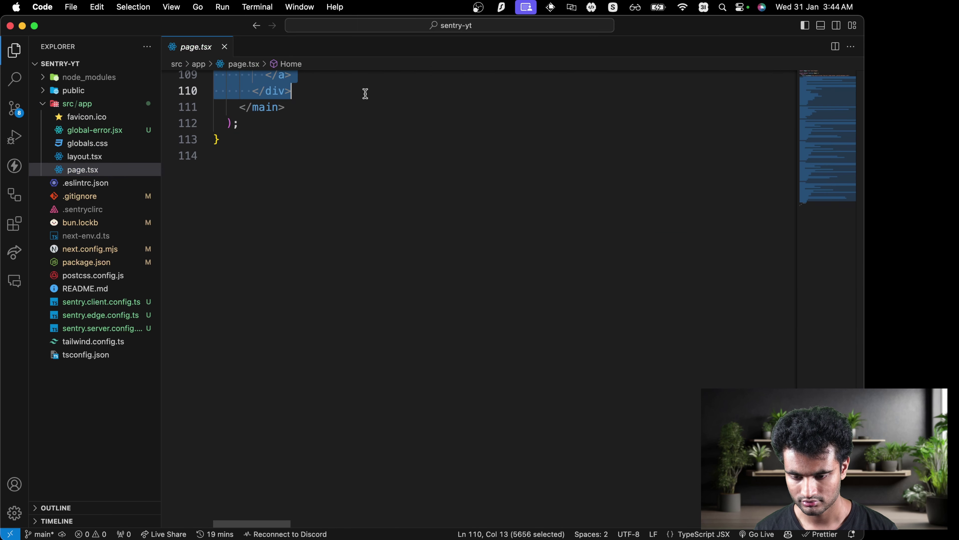
pyautogui.press('super+v')
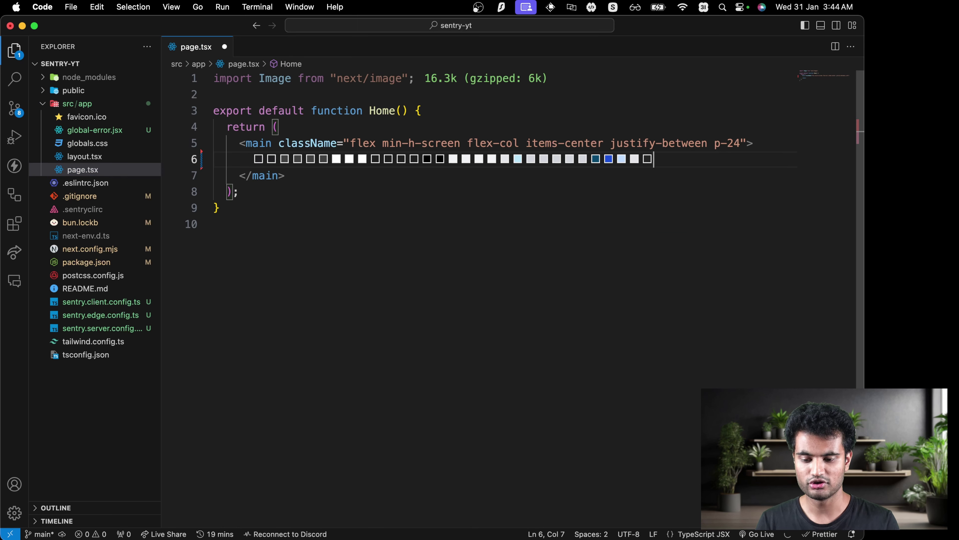
pyautogui.write('<button >')
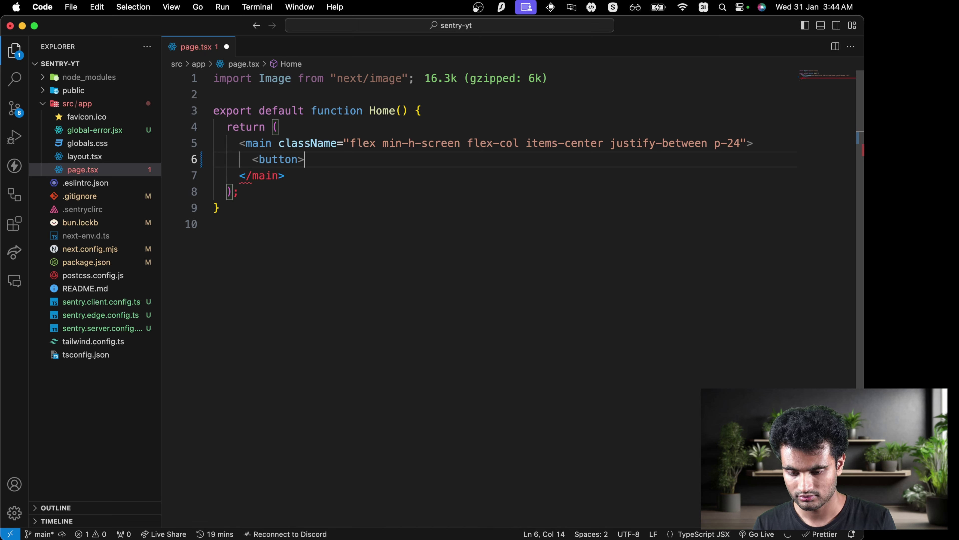
pyautogui.write('Throw an error</button>')
pyautogui.click(301, 159)
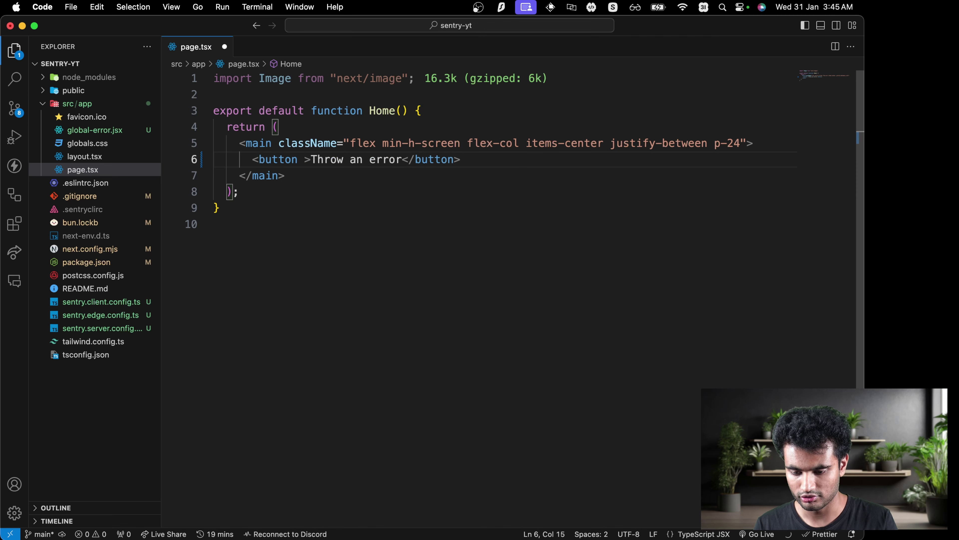